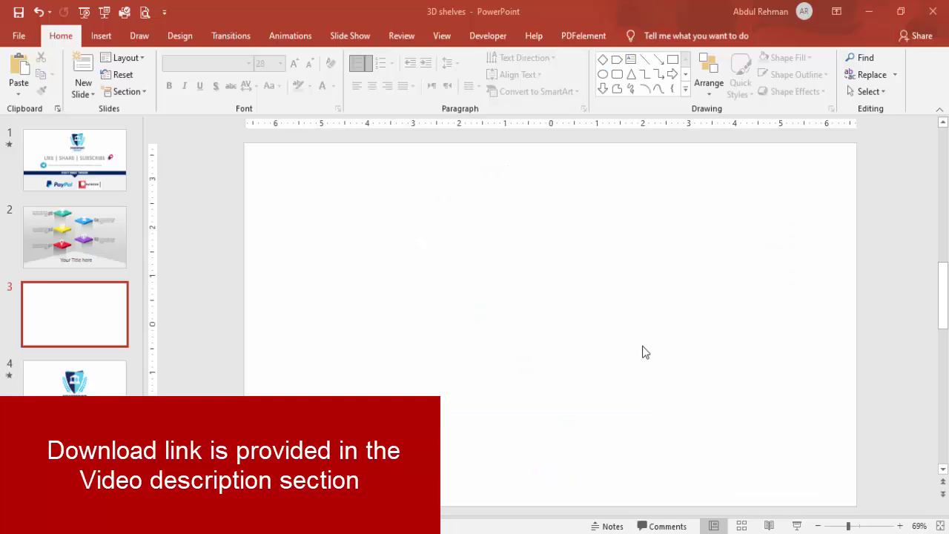
Step: Turn on the slide guides and draw a pentagon arrow below the slide centre
left_click(435, 39)
left_click(286, 92)
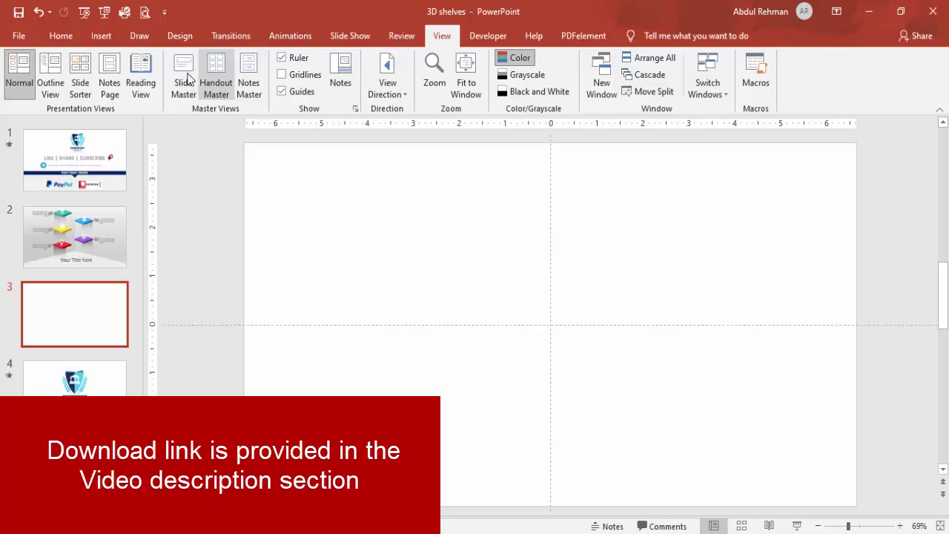
left_click(101, 35)
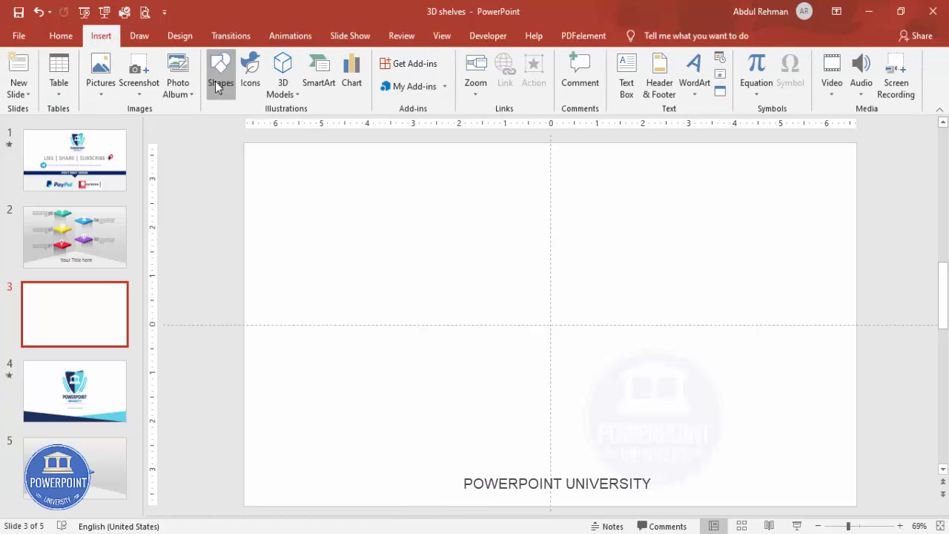
left_click(218, 87)
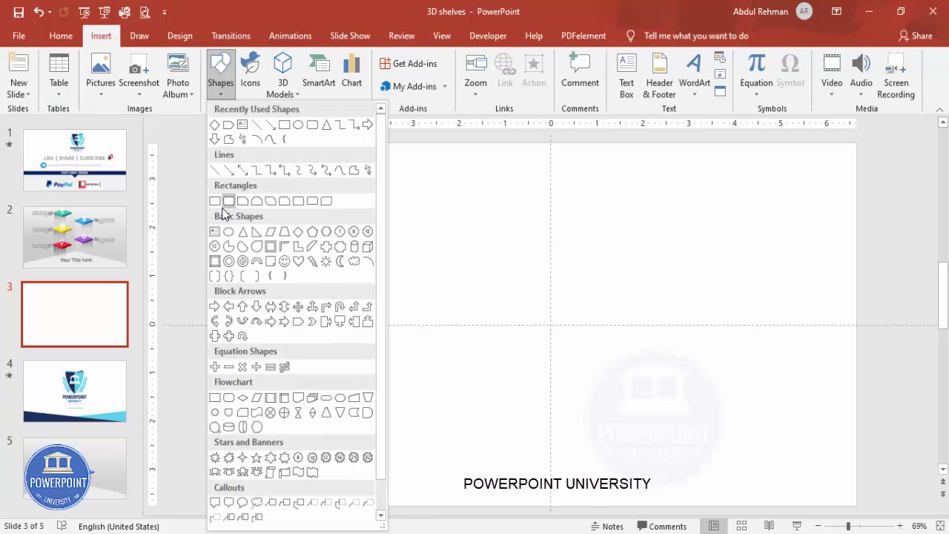
left_click(298, 321)
left_click_drag(467, 270, 686, 447)
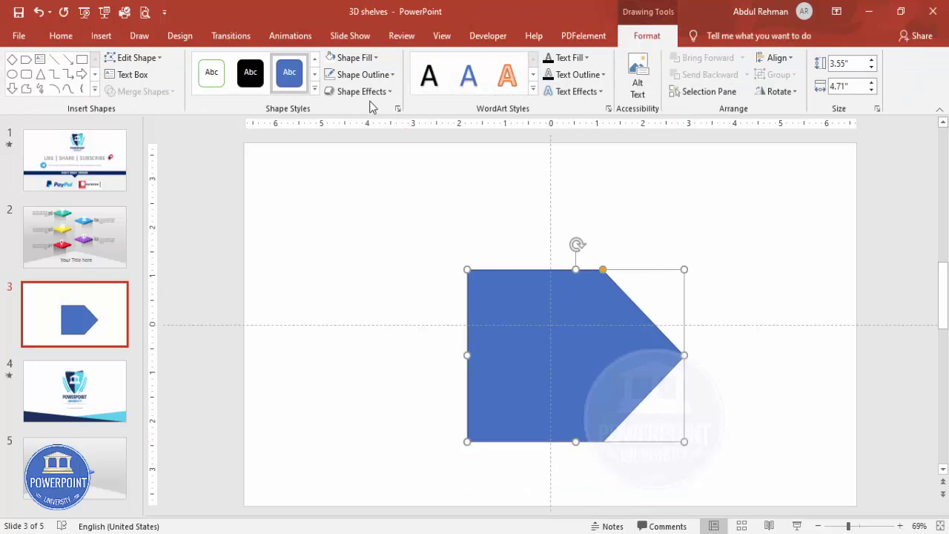
Step: Remove the arrow's outline and fill it light grey
left_click(362, 75)
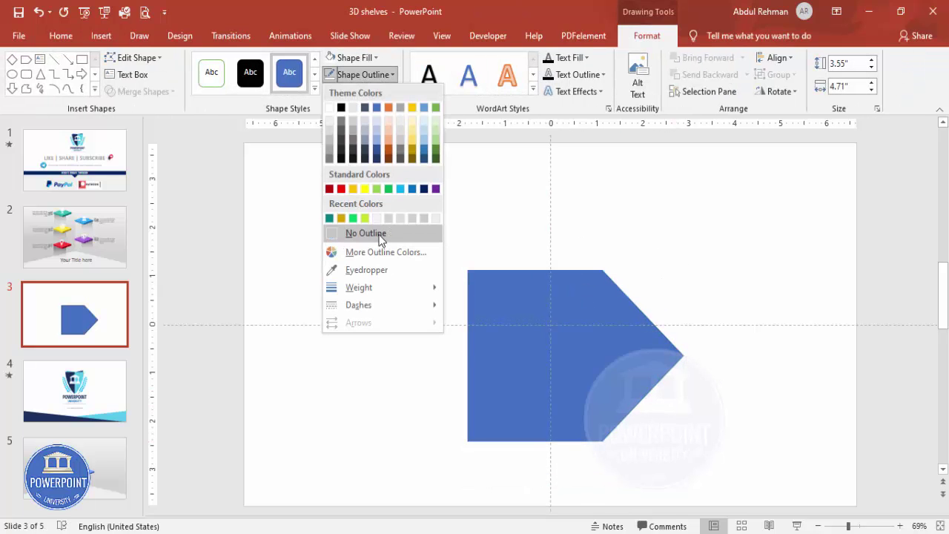
left_click(365, 233)
left_click(375, 59)
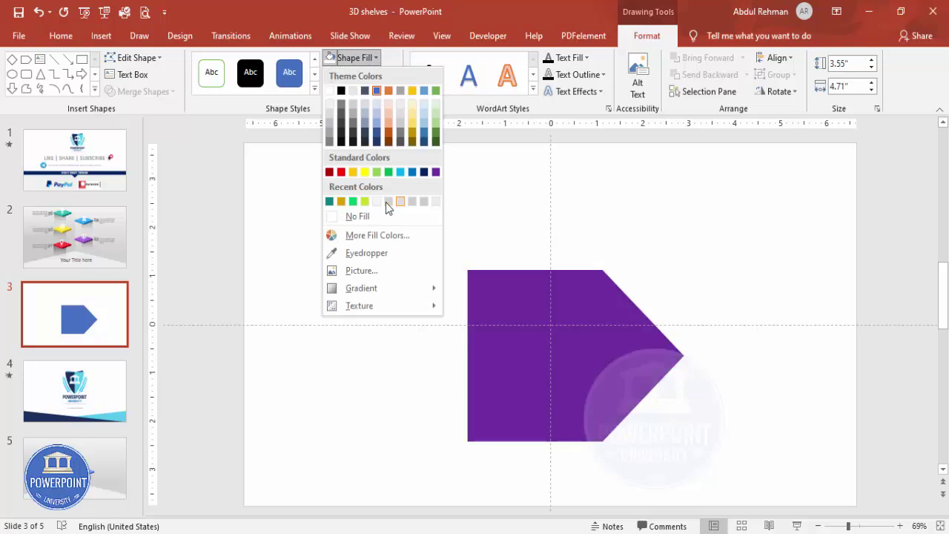
left_click(436, 202)
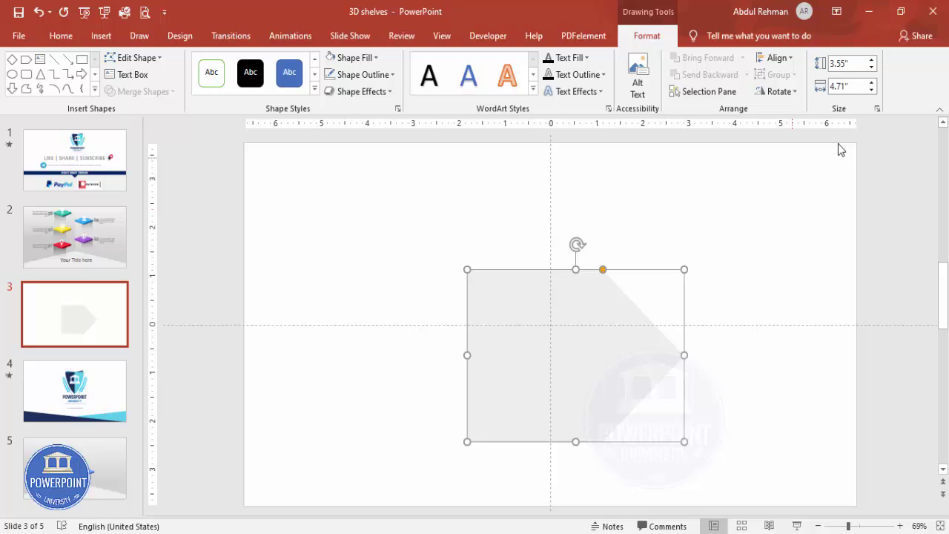
Step: Rotate the arrow left 90° and stretch it to a 13.33" × 2.3" peak along the slide bottom
left_click(775, 94)
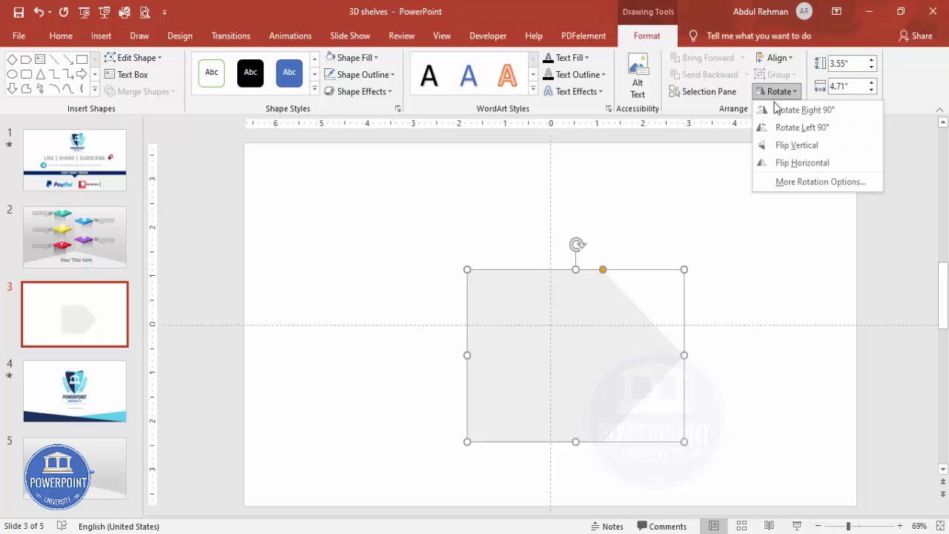
left_click(801, 127)
left_click_drag(633, 383, 821, 418)
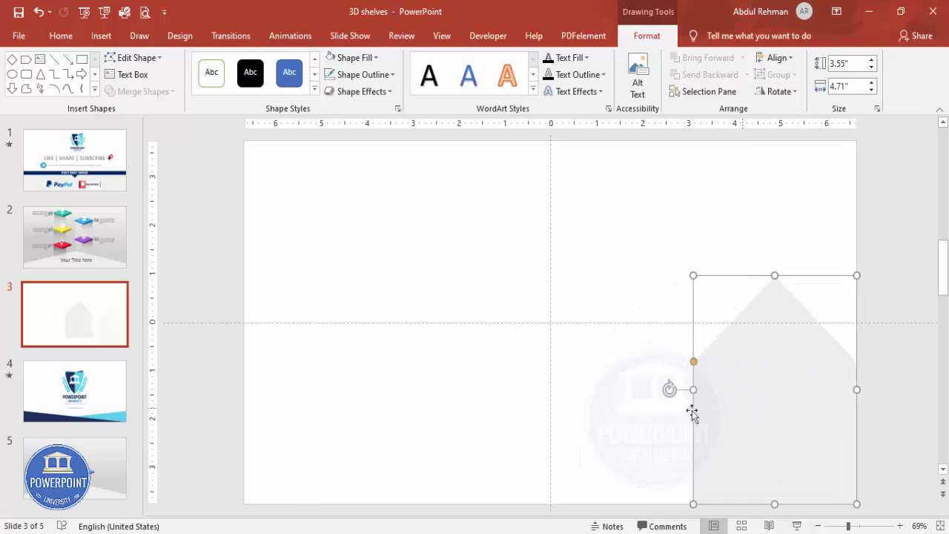
left_click_drag(686, 389, 243, 390)
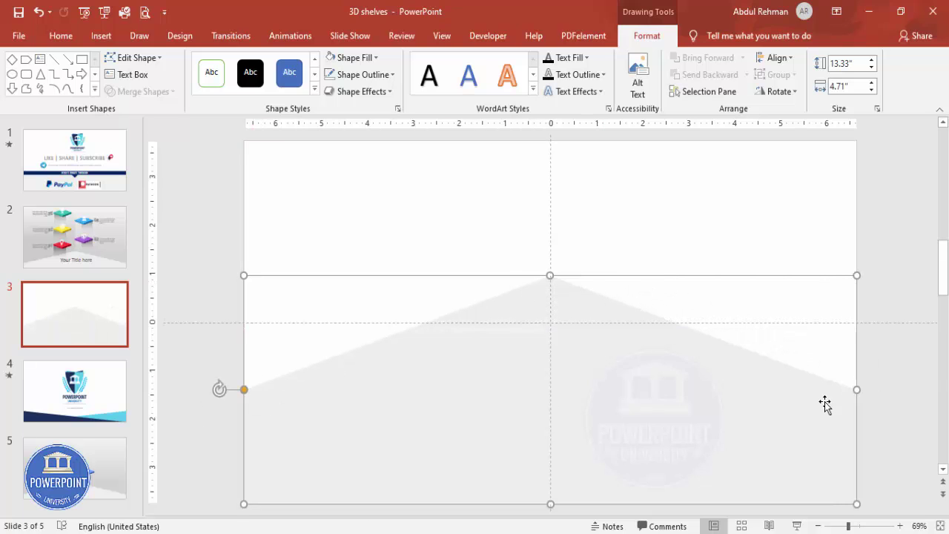
left_click_drag(550, 301, 555, 394)
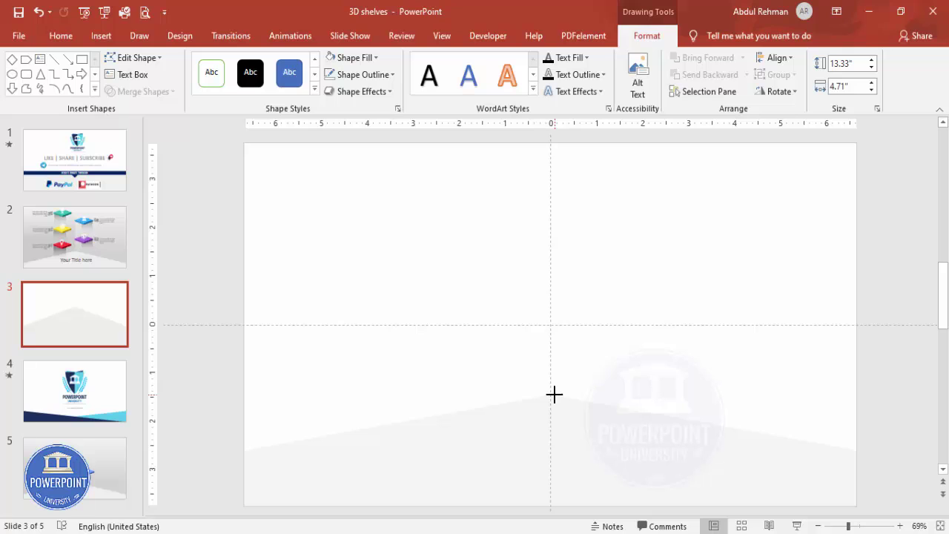
left_click_drag(555, 394, 556, 394)
Step: Draw a rectangle covering the slide's left half
left_click(665, 343)
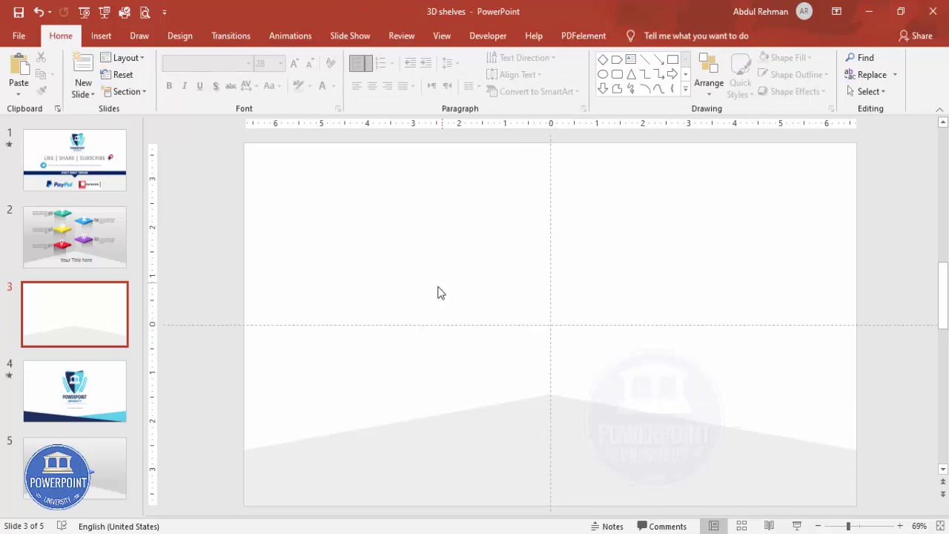
left_click(101, 35)
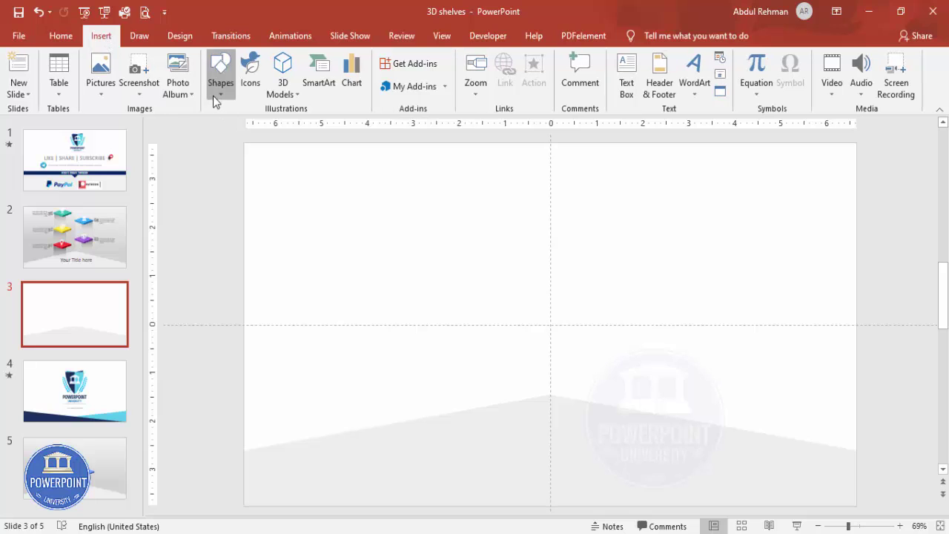
left_click(212, 95)
left_click(215, 204)
left_click_drag(243, 145, 552, 505)
Step: Remove the rectangle's outline and send it to the back behind the floor
left_click(382, 75)
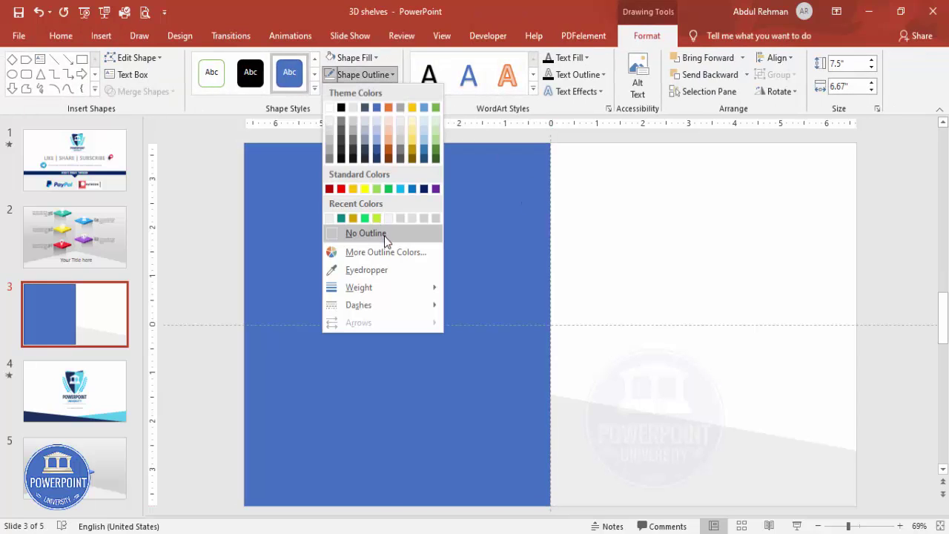
left_click(384, 236)
left_click(746, 74)
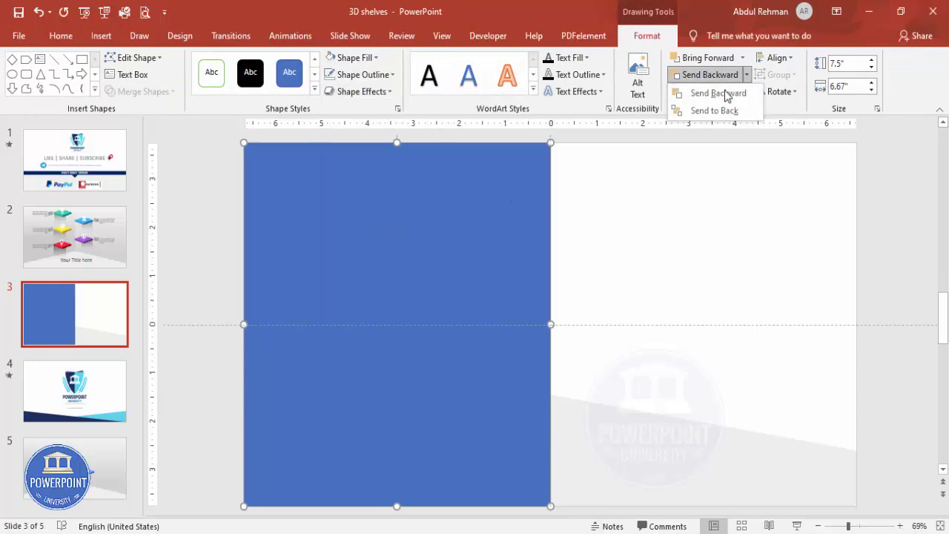
left_click(715, 107)
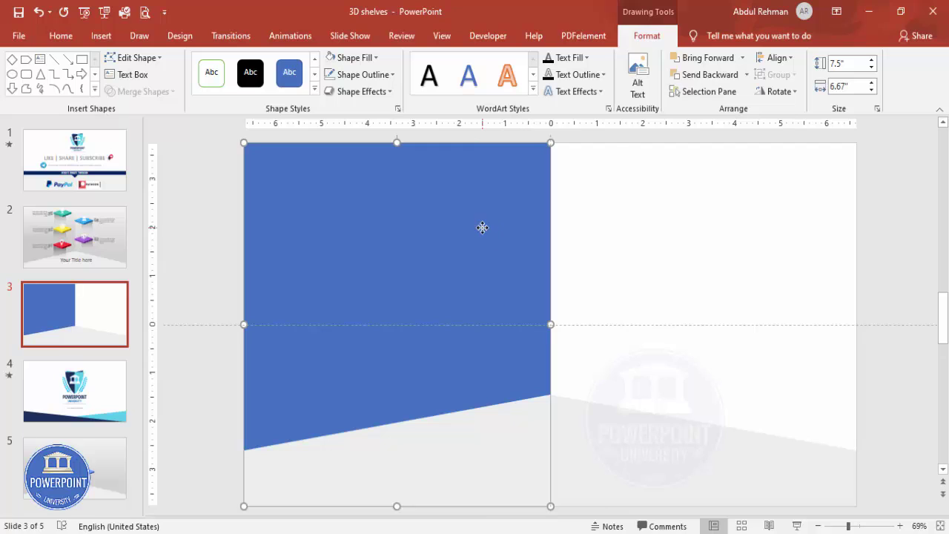
right_click(482, 228)
Step: Give the rectangle a gradient fill with its 17% and 92% stops fully opaque
left_click(551, 501)
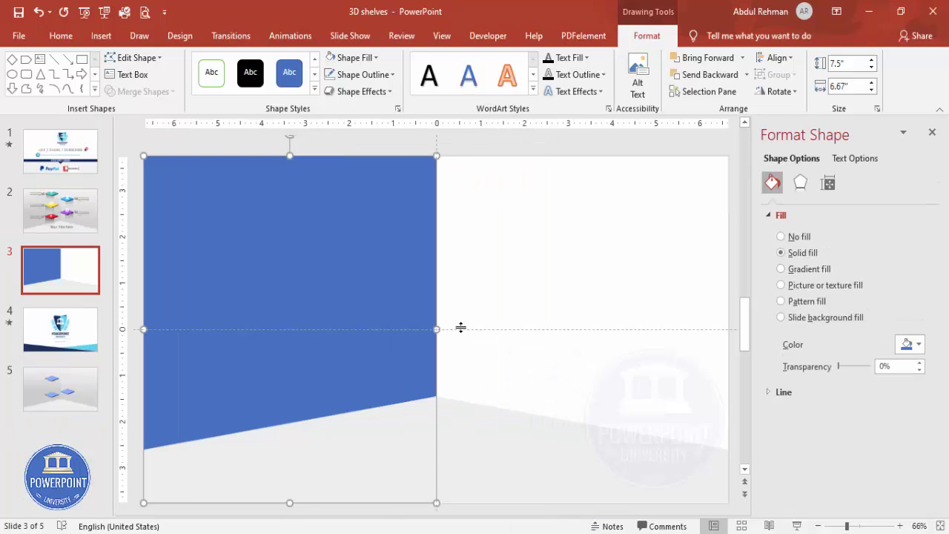
left_click(818, 269)
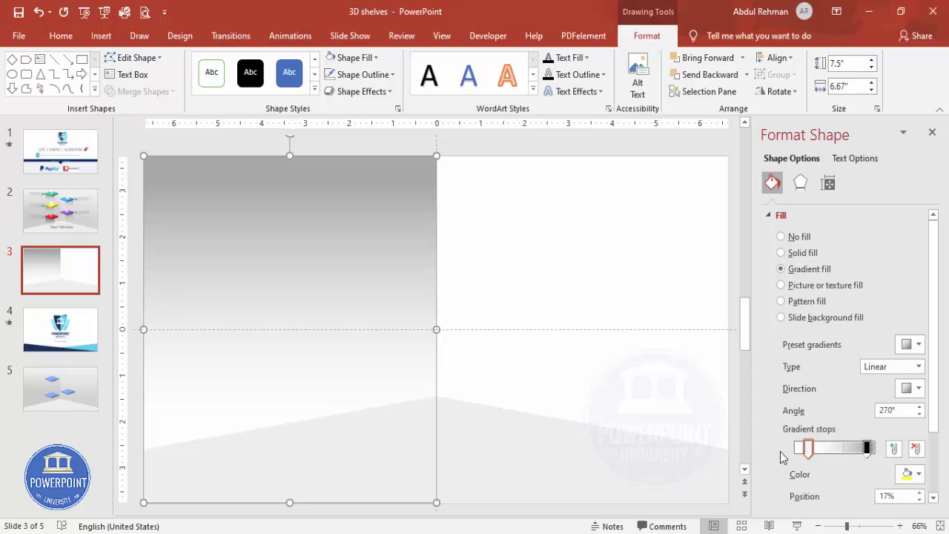
scroll(860, 433, "down", 1)
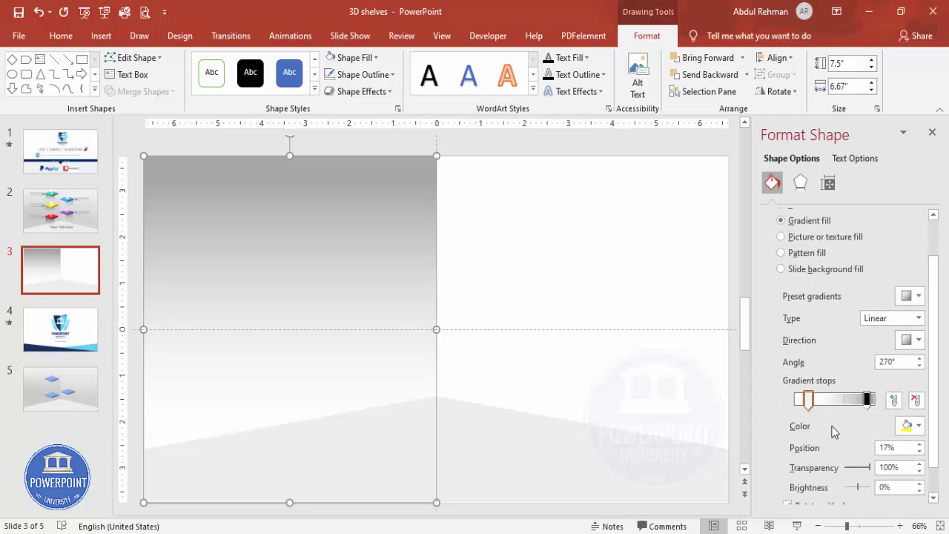
left_click(809, 404)
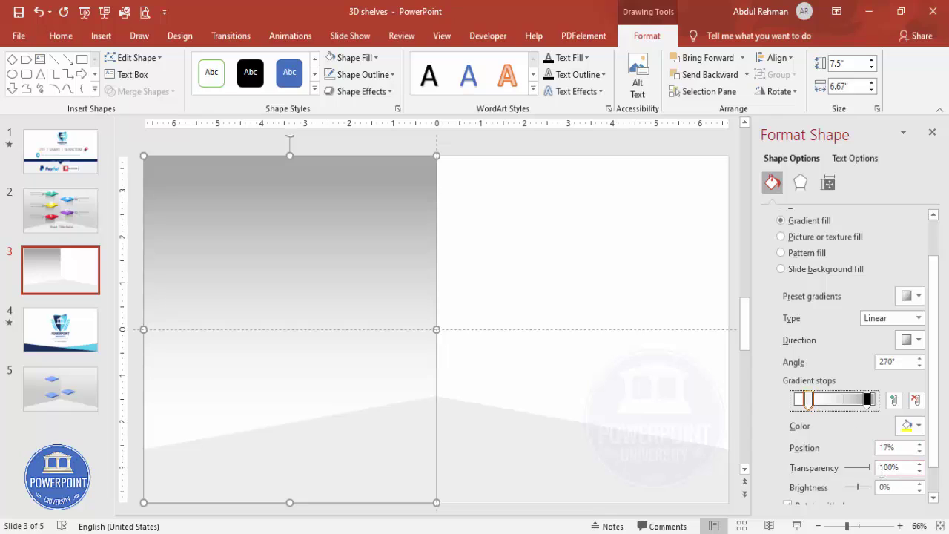
left_click_drag(869, 468, 830, 474)
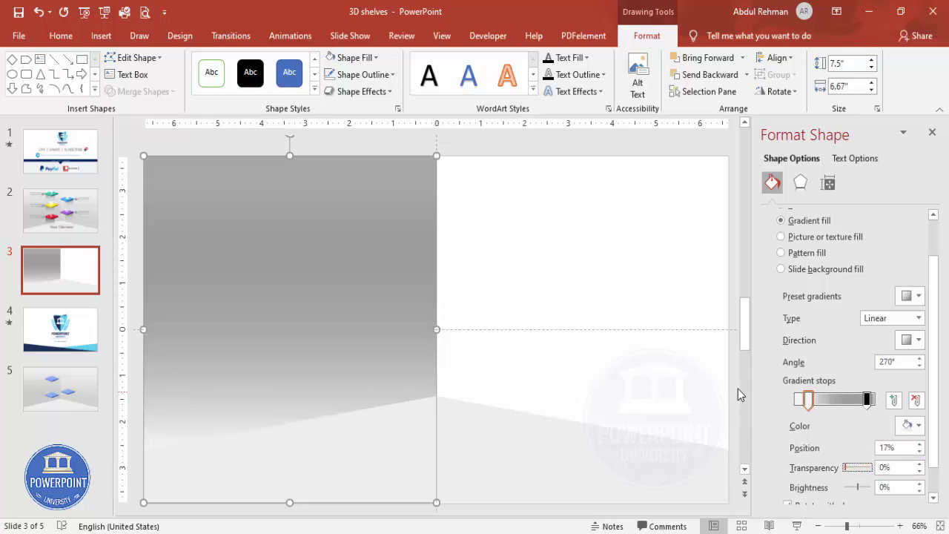
left_click(866, 400)
left_click_drag(863, 468, 844, 469)
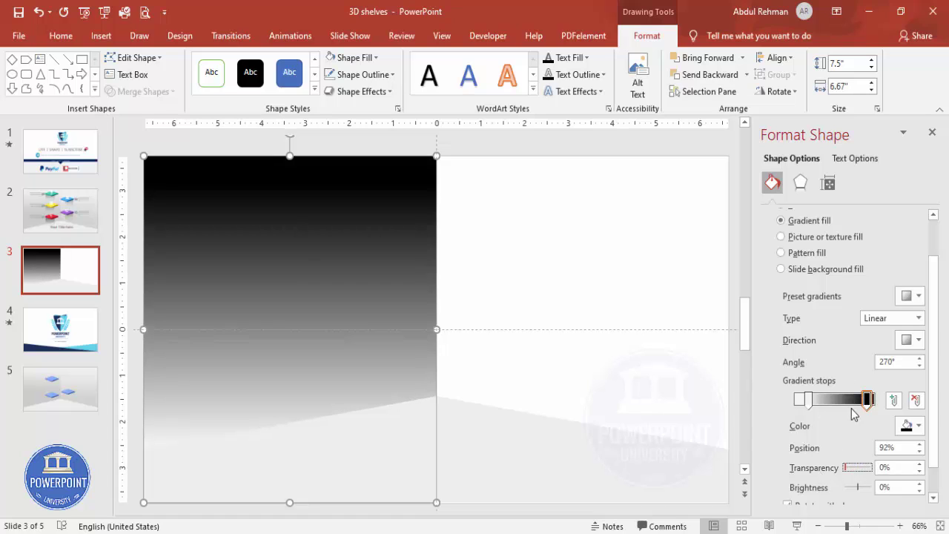
Step: Colour the 92% stop grey and move the left stop to 0% with a light grey
left_click(911, 425)
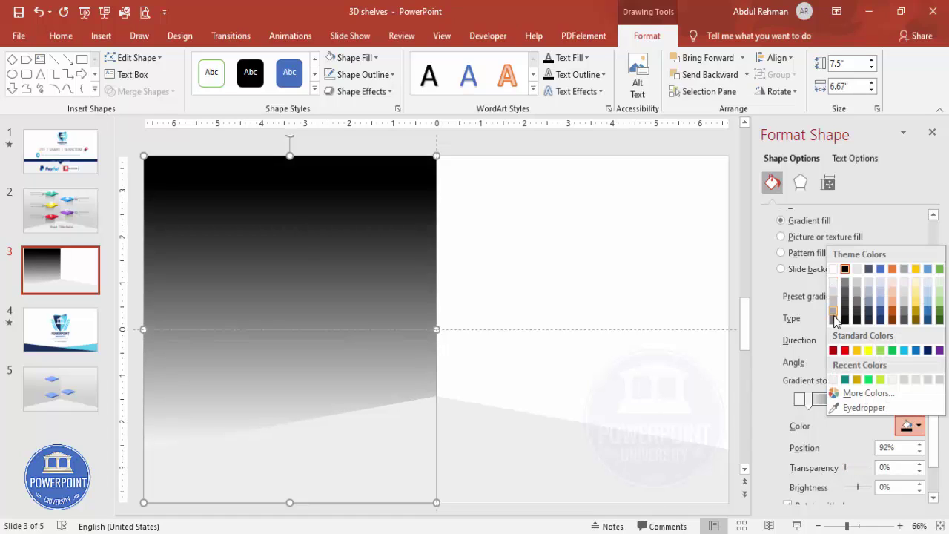
left_click(833, 317)
left_click_drag(800, 399, 794, 399)
left_click(910, 425)
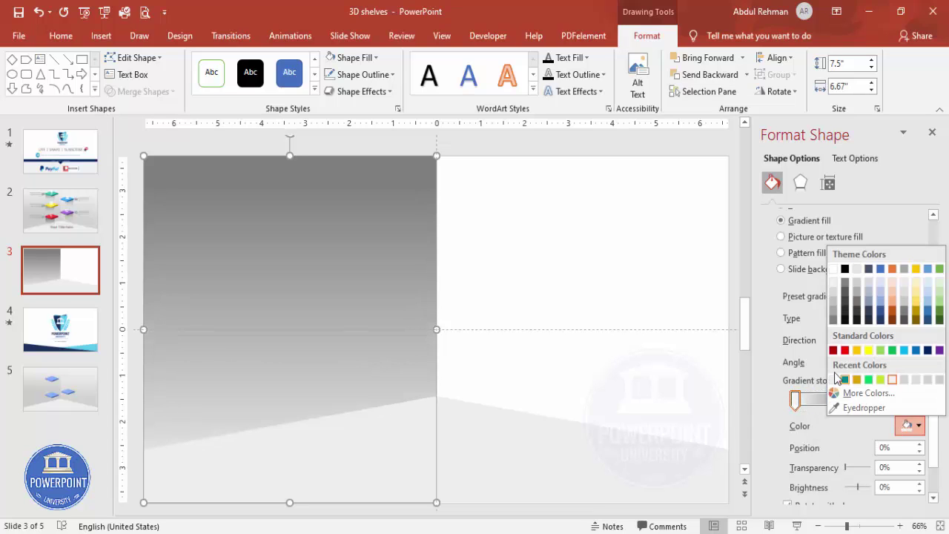
left_click(834, 304)
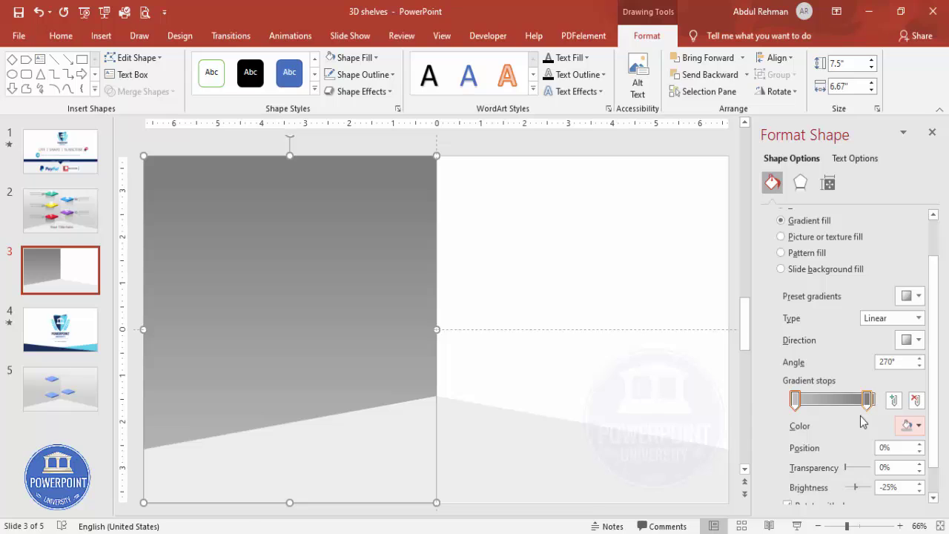
left_click(918, 427)
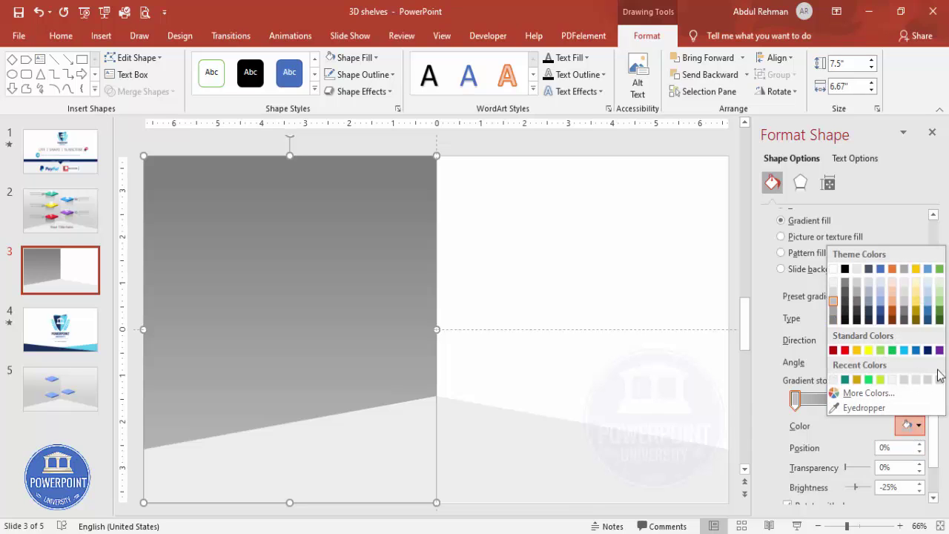
left_click(927, 379)
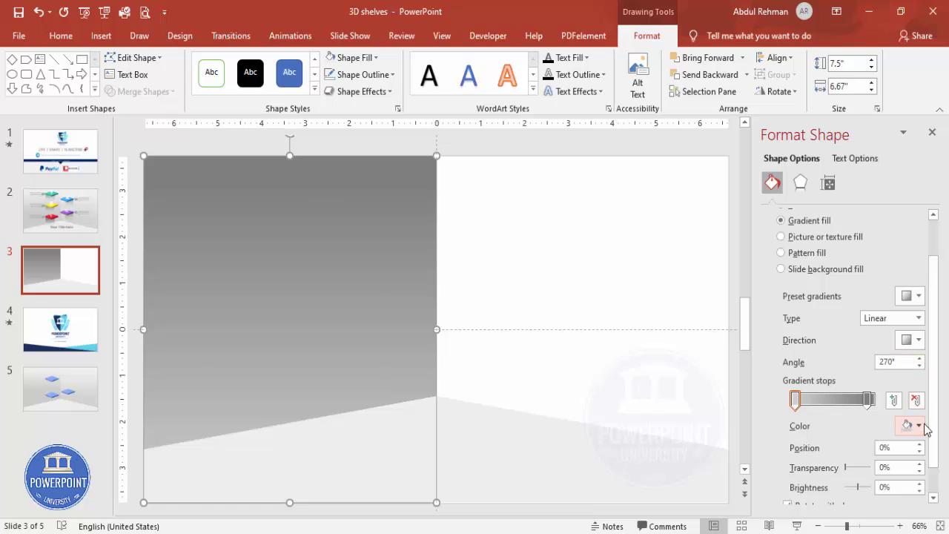
Step: Set the gradient direction to 45° diagonal and lighten the end stop to a custom light grey
left_click(919, 341)
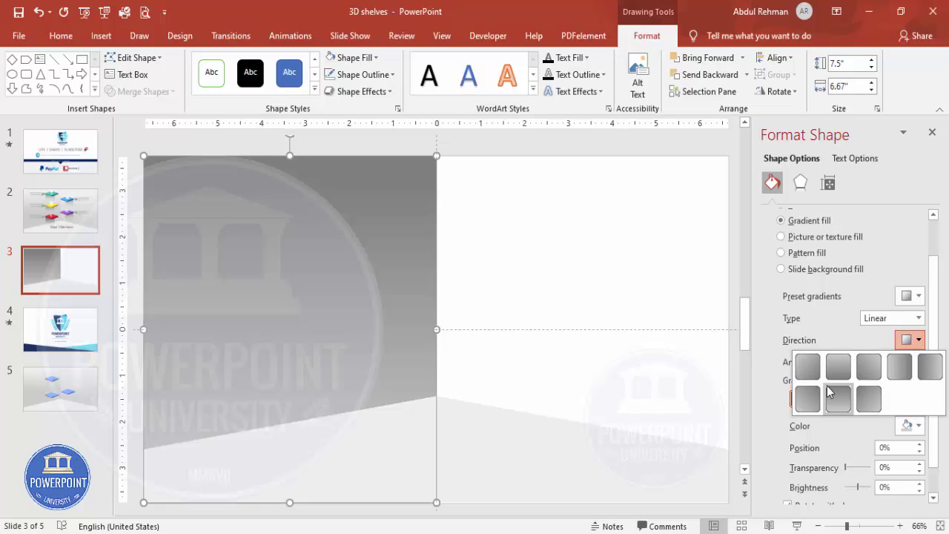
left_click(808, 371)
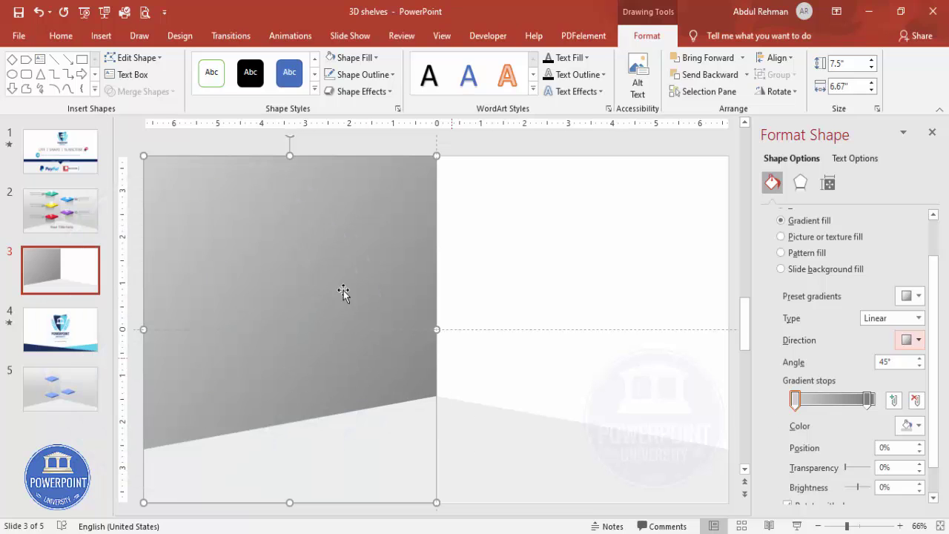
scroll(882, 393, "down", 1)
left_click(868, 367)
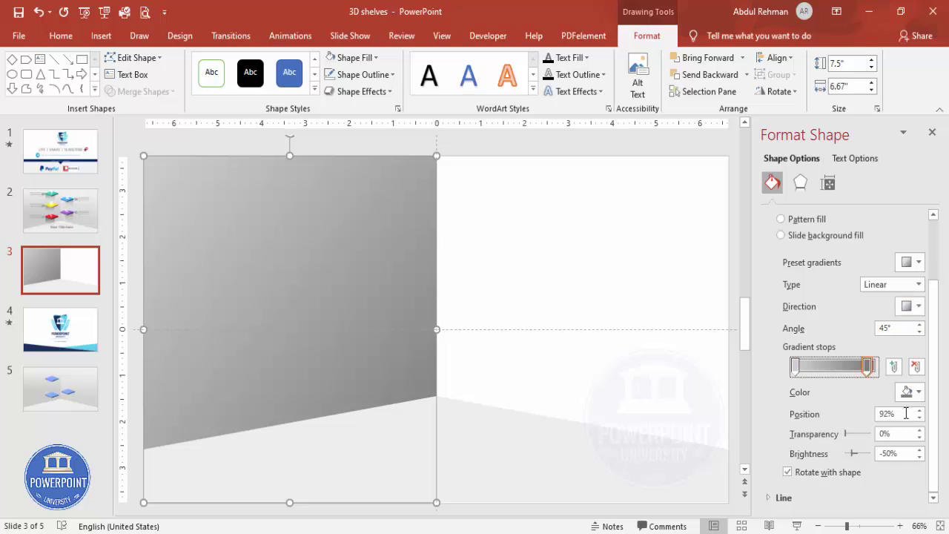
left_click(912, 391)
left_click(866, 359)
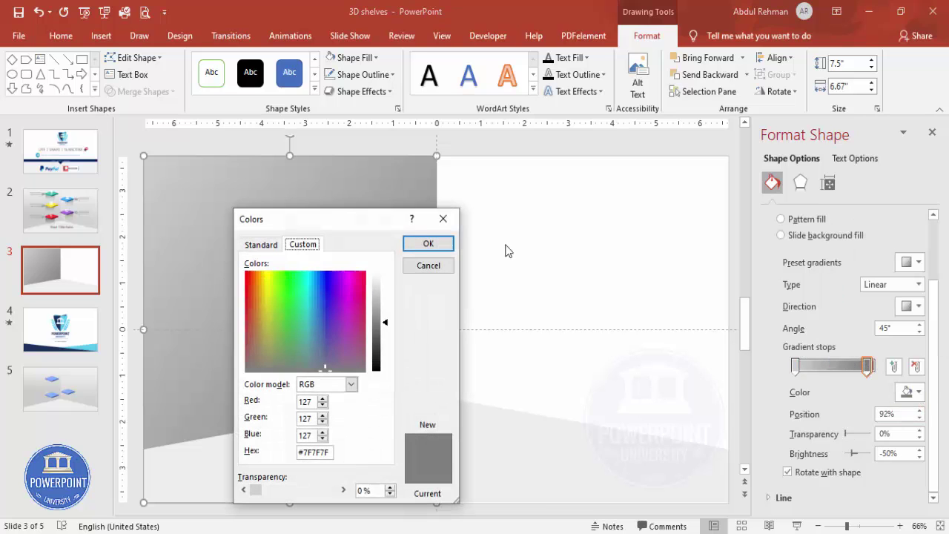
left_click_drag(384, 322, 385, 312)
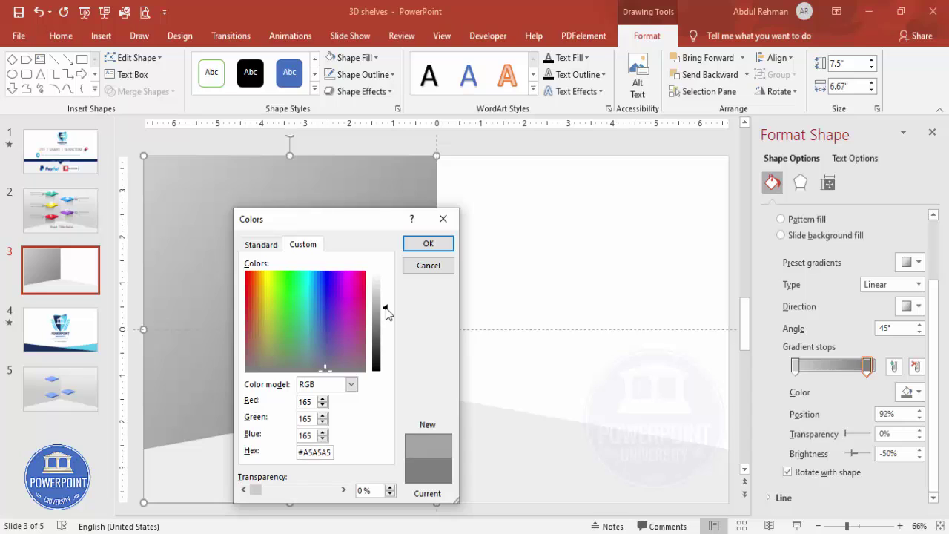
left_click(422, 246)
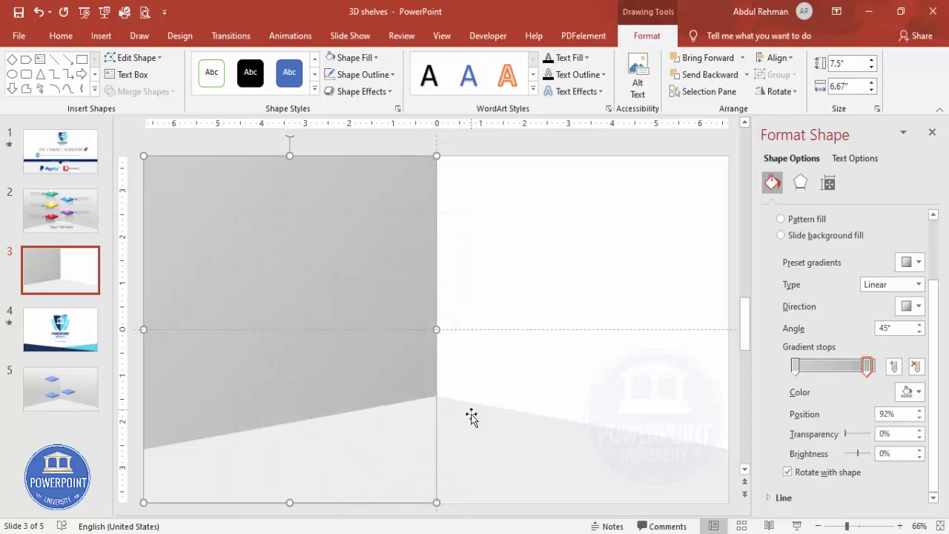
Step: Copy the wall onto the right half and send it behind the floor
left_click_drag(390, 319, 654, 282)
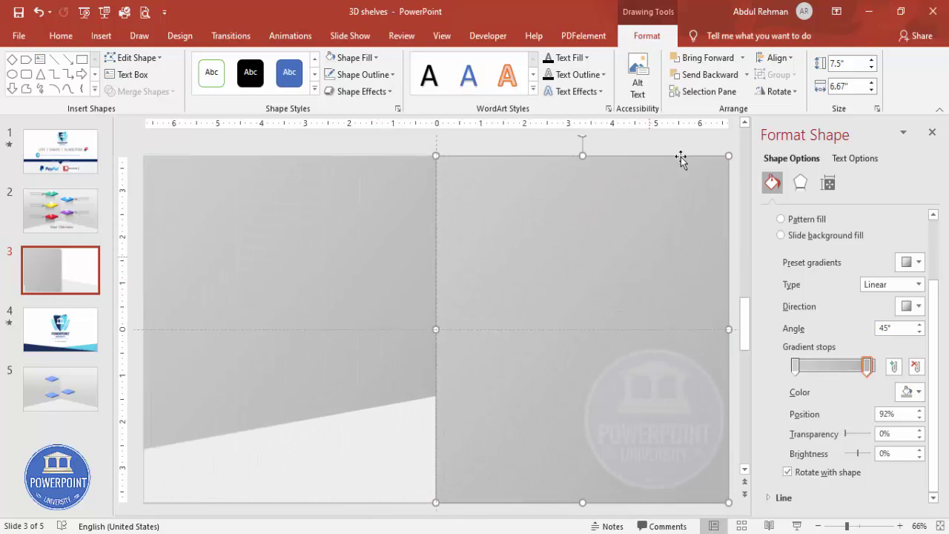
left_click(747, 74)
left_click(714, 110)
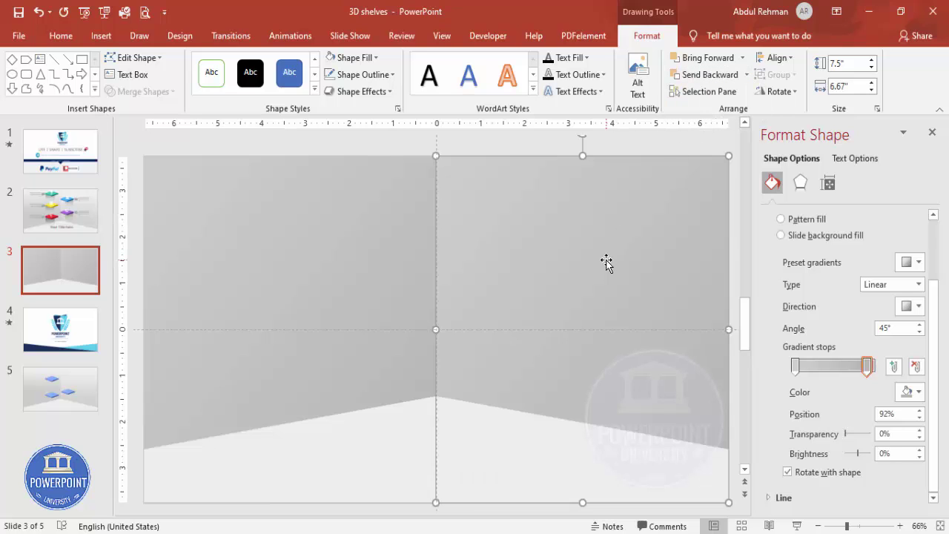
Step: Lighten both gradient stops of the right wall to lighter greys
left_click(905, 391)
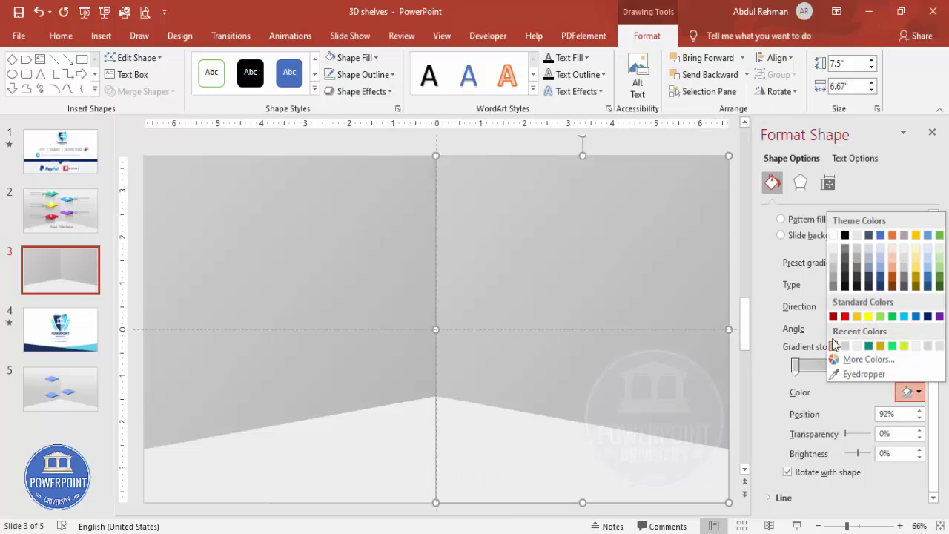
left_click(867, 359)
left_click_drag(395, 301, 393, 296)
left_click(428, 243)
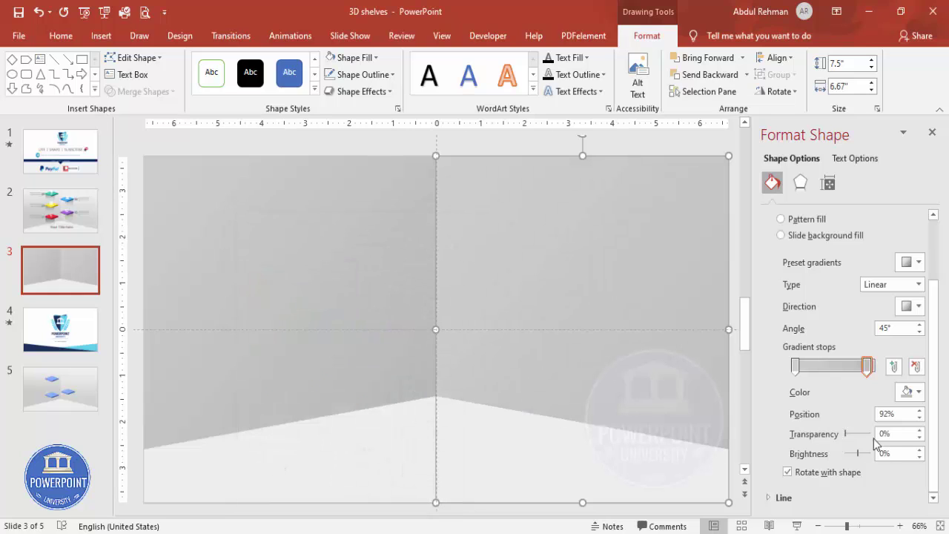
left_click(794, 367)
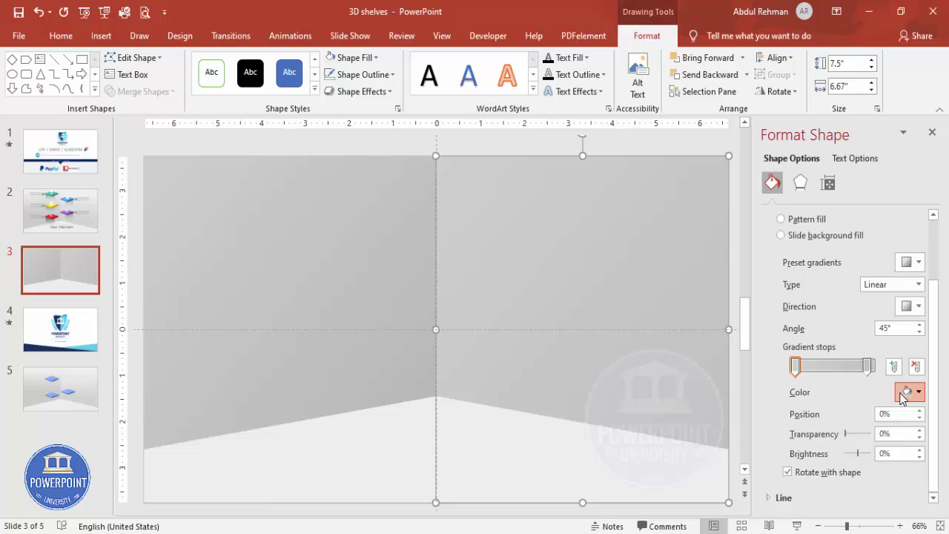
left_click(909, 392)
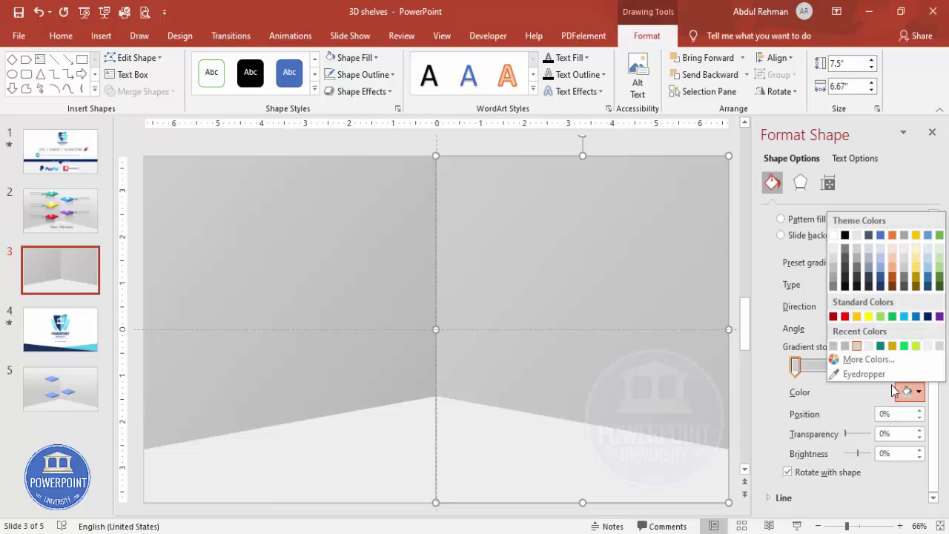
left_click(834, 254)
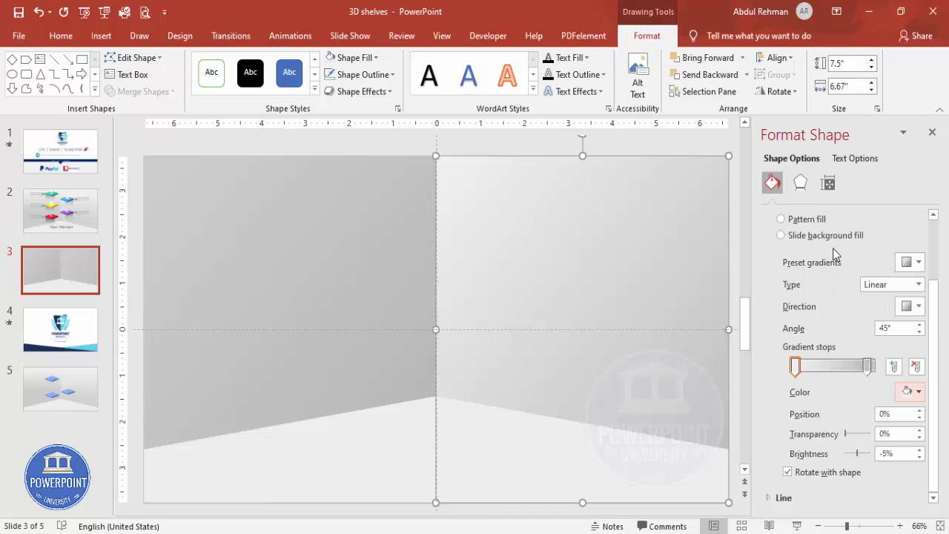
Step: Realign the right wall flush against the left wall
left_click(507, 142)
left_click(498, 347)
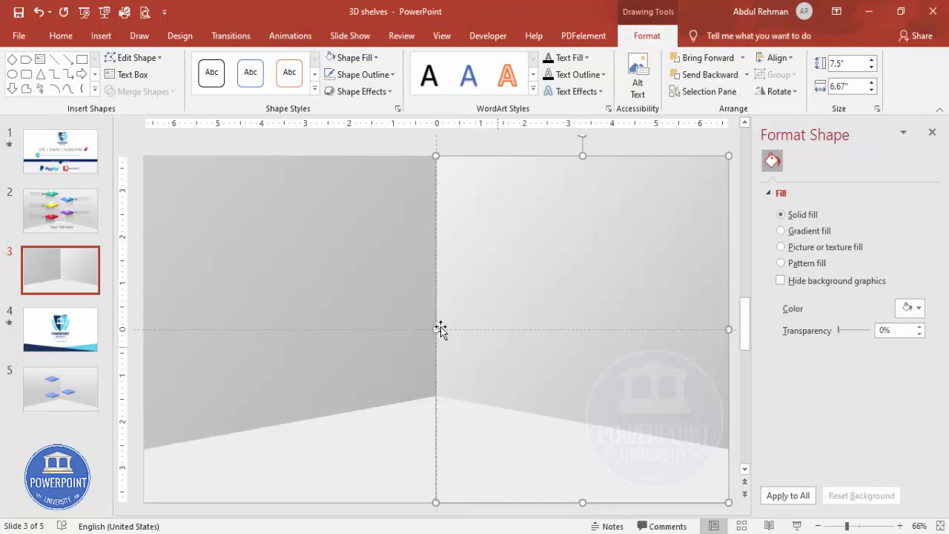
mouse_move(435, 330)
left_mouse_down()
mouse_move(444, 330)
mouse_move(436, 329)
left_mouse_up()
Step: Hide the slide guides
left_click(507, 442)
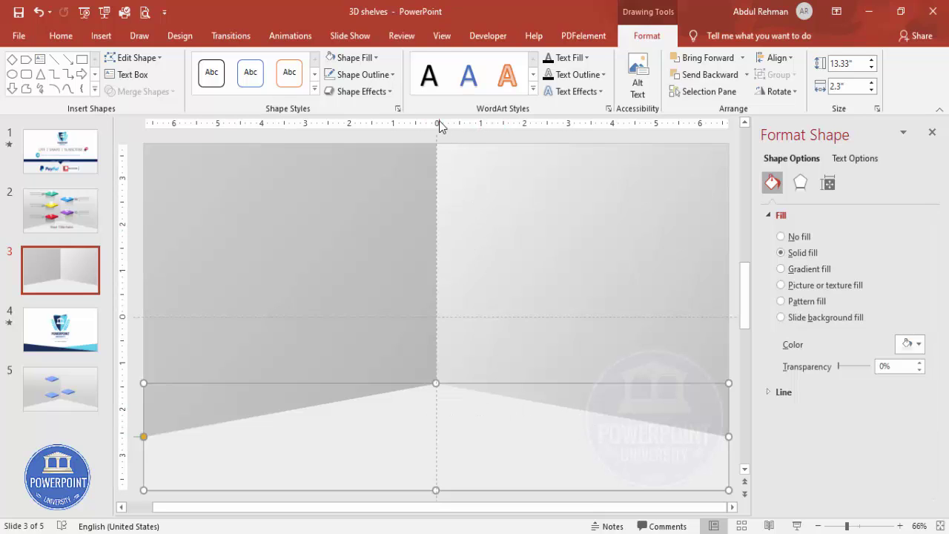
left_click(448, 40)
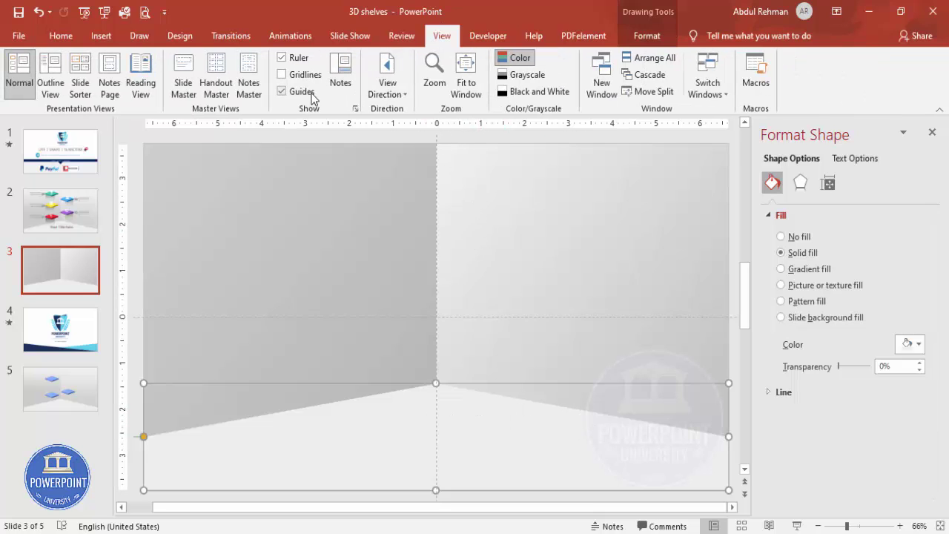
left_click(474, 138)
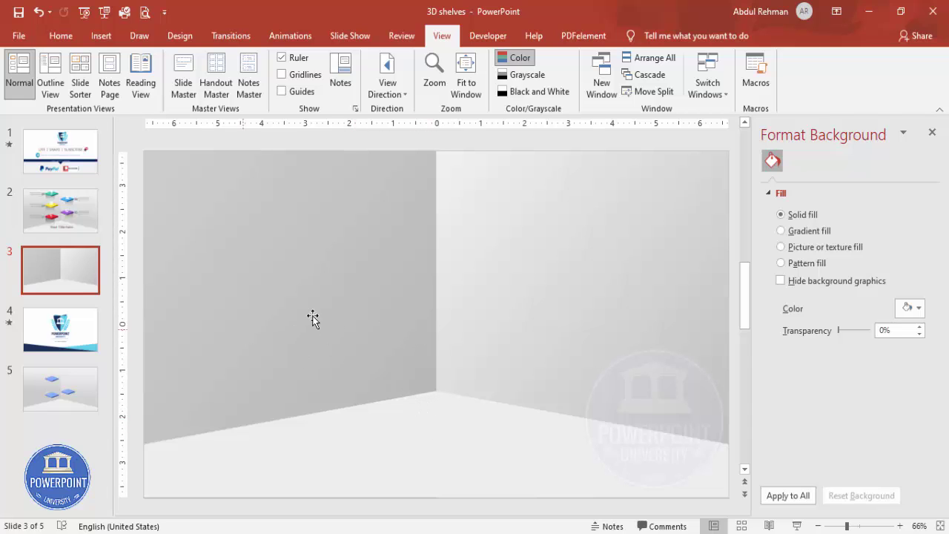
Step: Lower the floor's top so its peak meets the corner of the two walls
left_click(417, 425)
left_click_drag(431, 385, 437, 427)
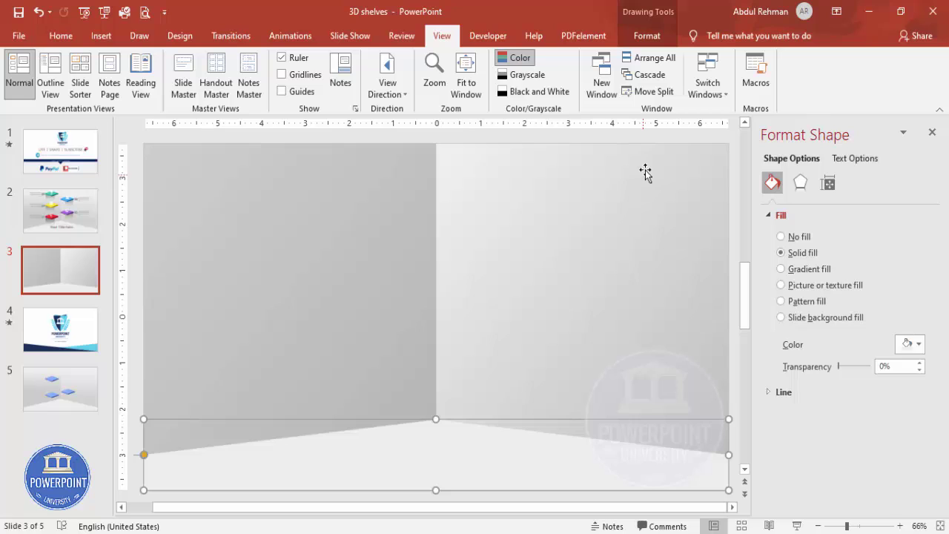
left_click(644, 335)
key("Escape")
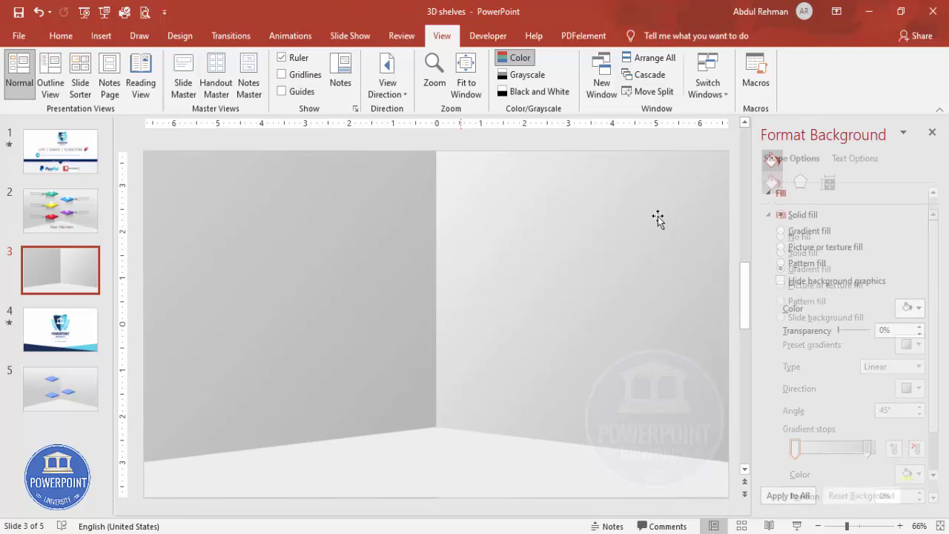
left_click(101, 36)
left_click(220, 89)
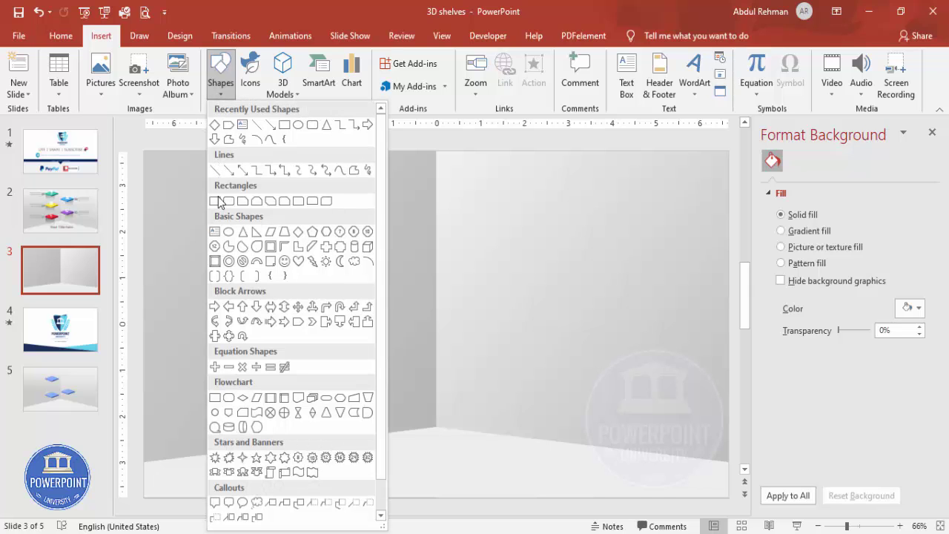
Step: Draw a 1.09" × 2.38" diamond beside the wall corner with no outline and teal fill
left_click(297, 232)
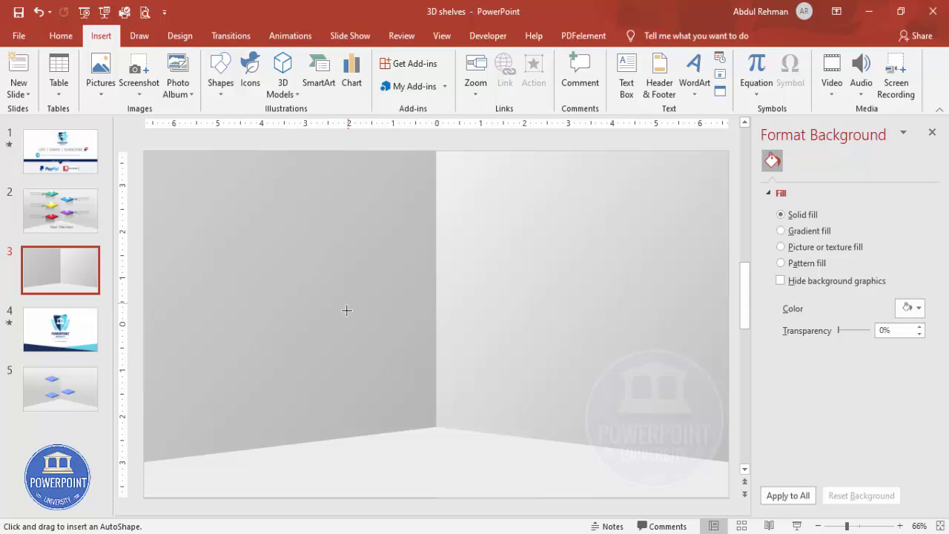
left_click_drag(383, 345, 451, 375)
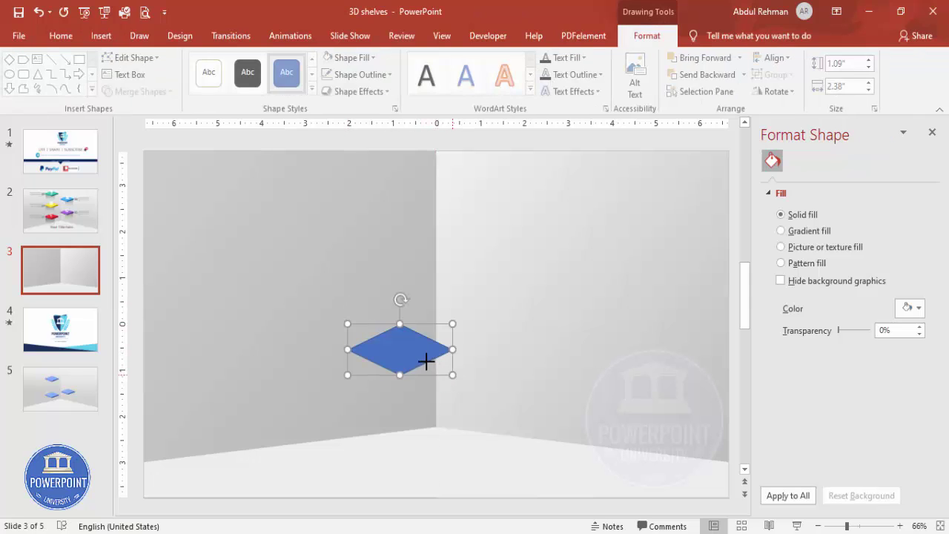
left_click_drag(402, 350, 390, 353)
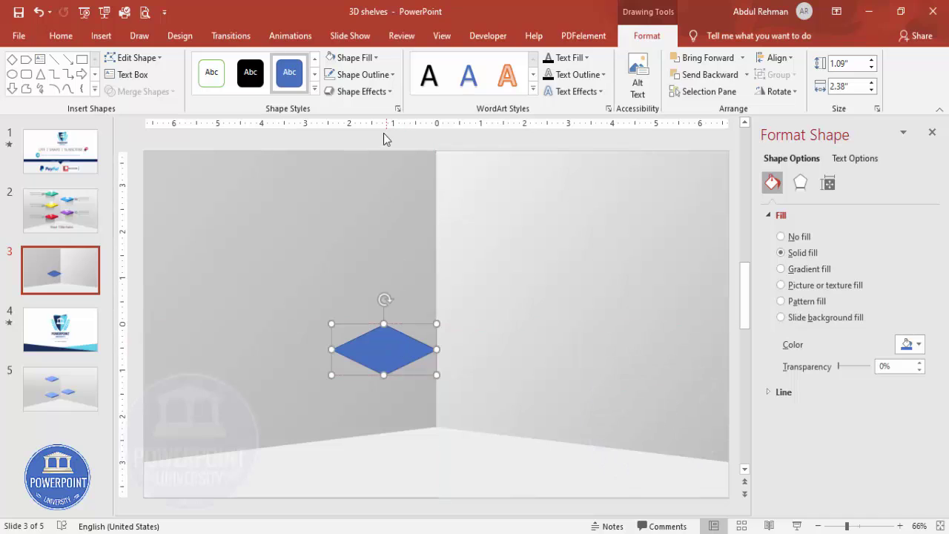
left_click(365, 77)
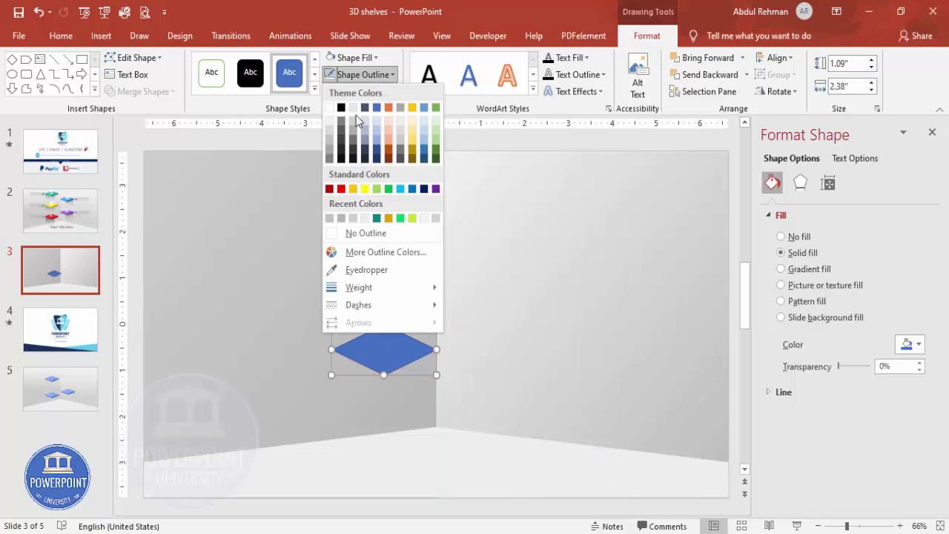
left_click(366, 233)
left_click(353, 57)
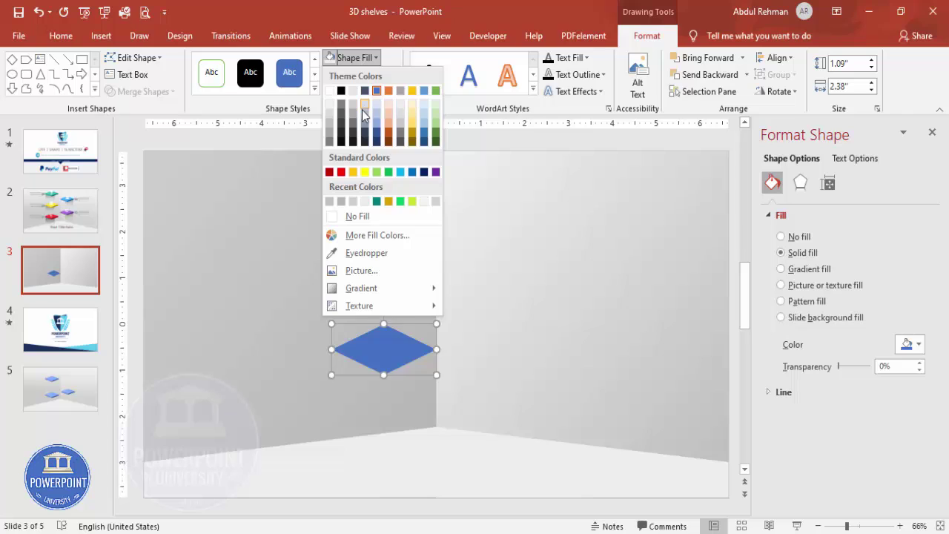
left_click(377, 202)
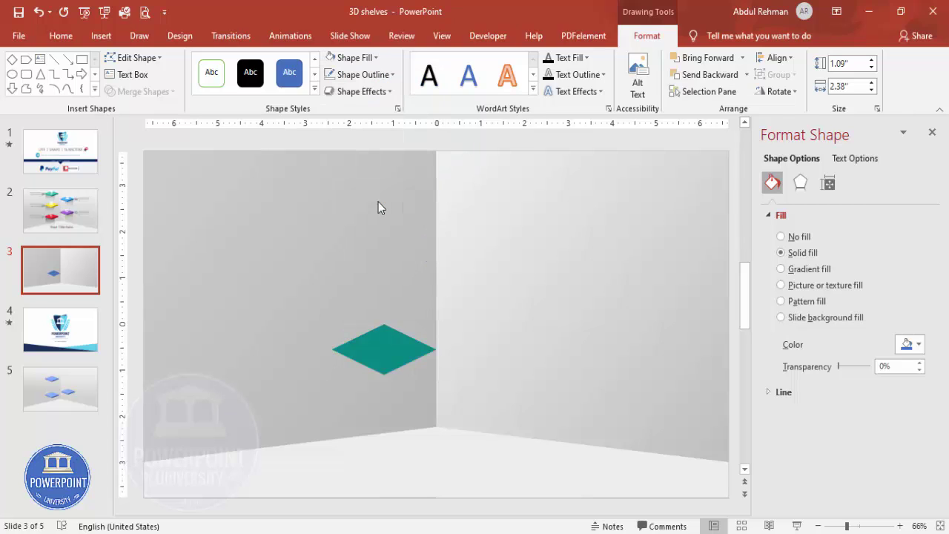
Step: Apply the Perspective: Relaxed Moderately 3-D rotation preset to the diamond
left_click(800, 183)
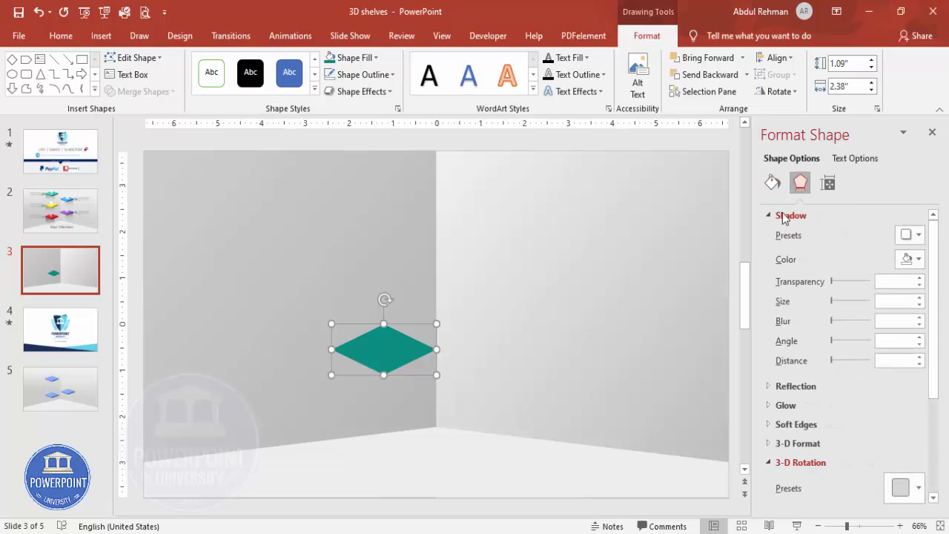
left_click(788, 215)
left_click(769, 312)
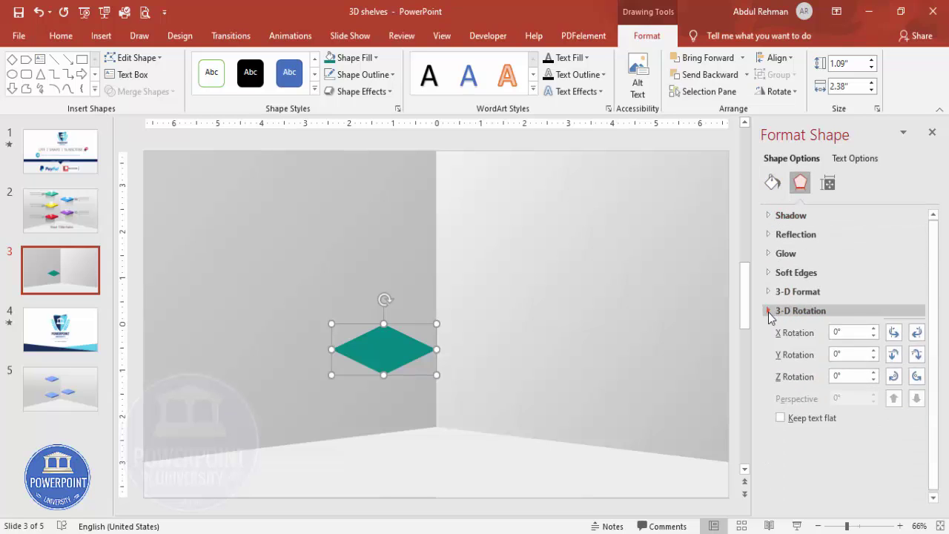
left_click(777, 311)
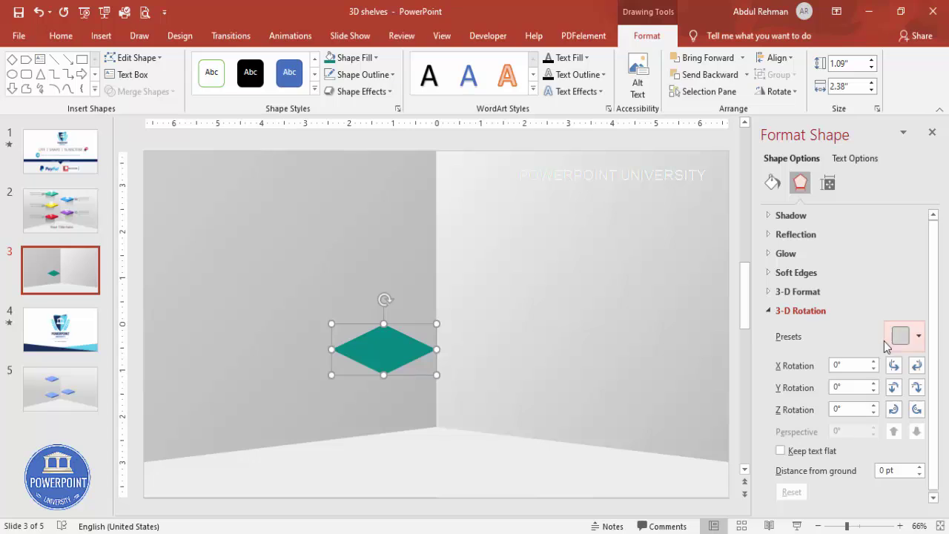
left_click(911, 343)
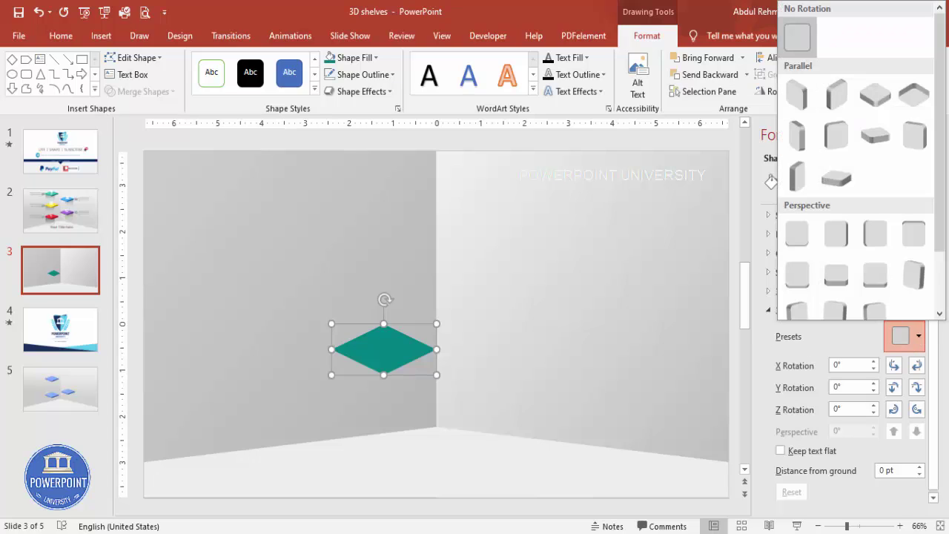
scroll(940, 239, "down", 2)
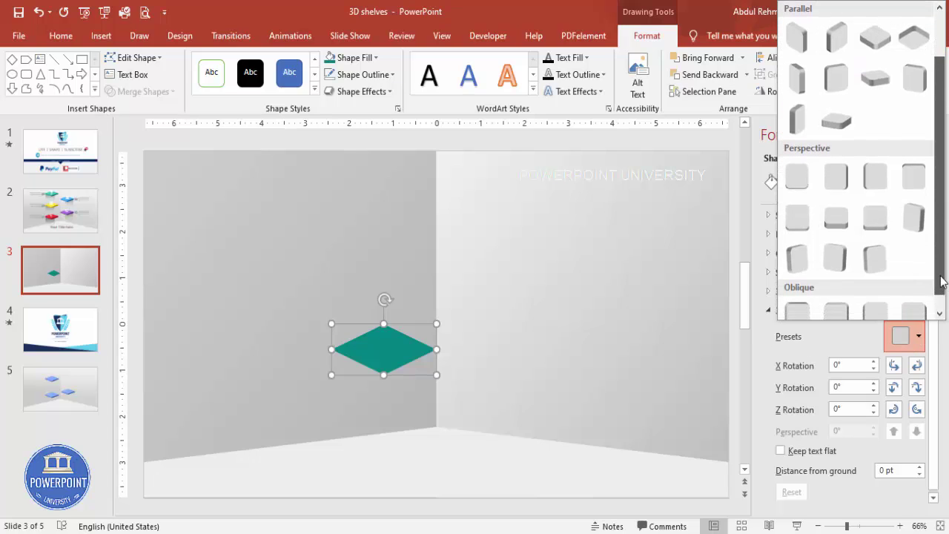
left_click(838, 219)
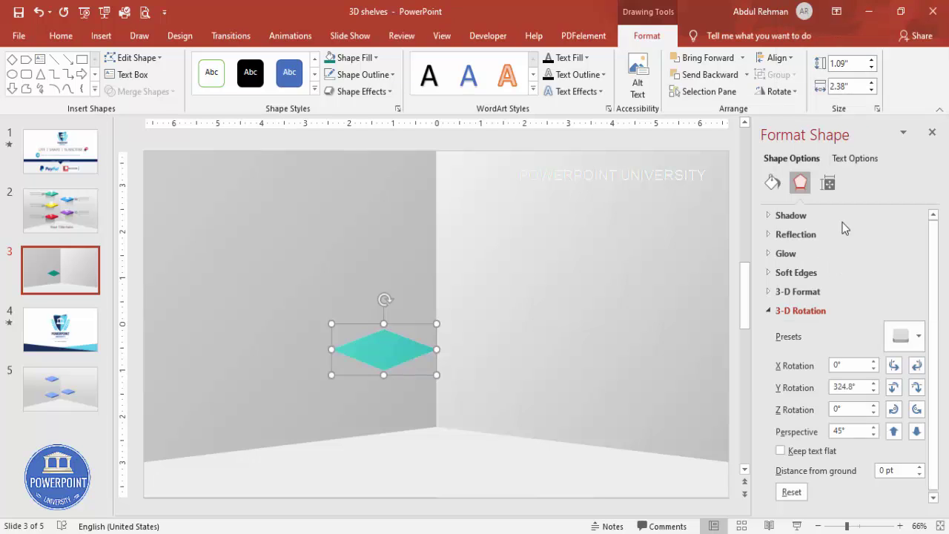
Step: Give the shelf a 15 pt 3-D depth and move it toward the wall corner
left_click(806, 293)
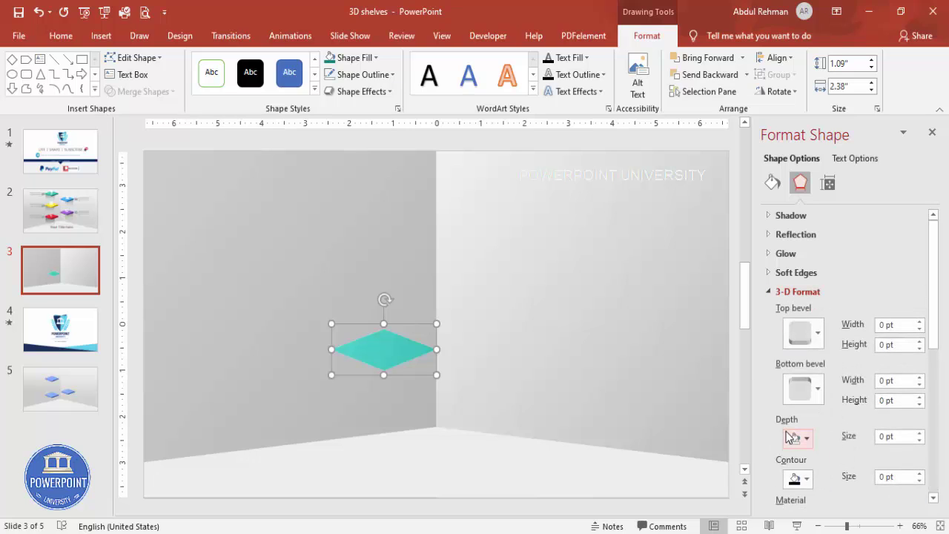
left_click(918, 433)
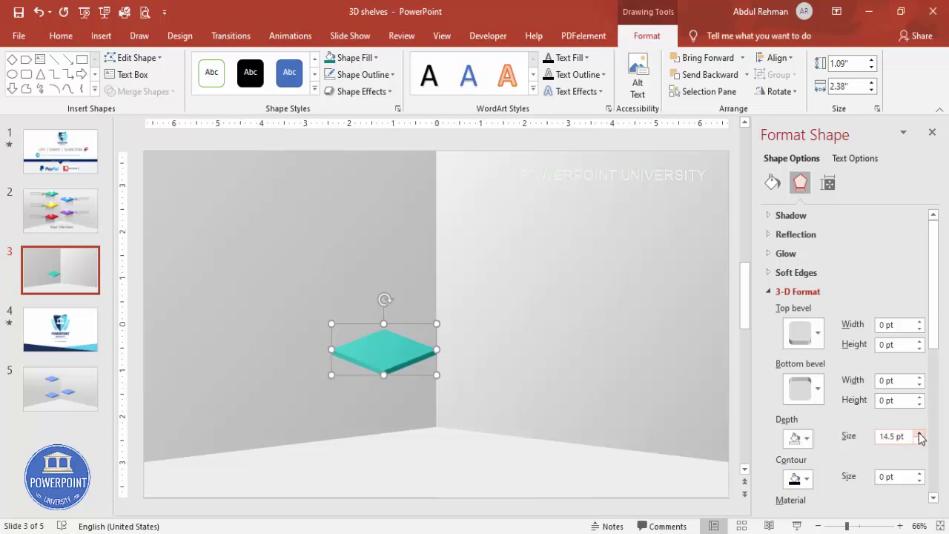
left_click_drag(385, 361, 511, 322)
Step: Duplicate the shelf into five: three on the left wall, two on the right wall
key("ctrl+z")
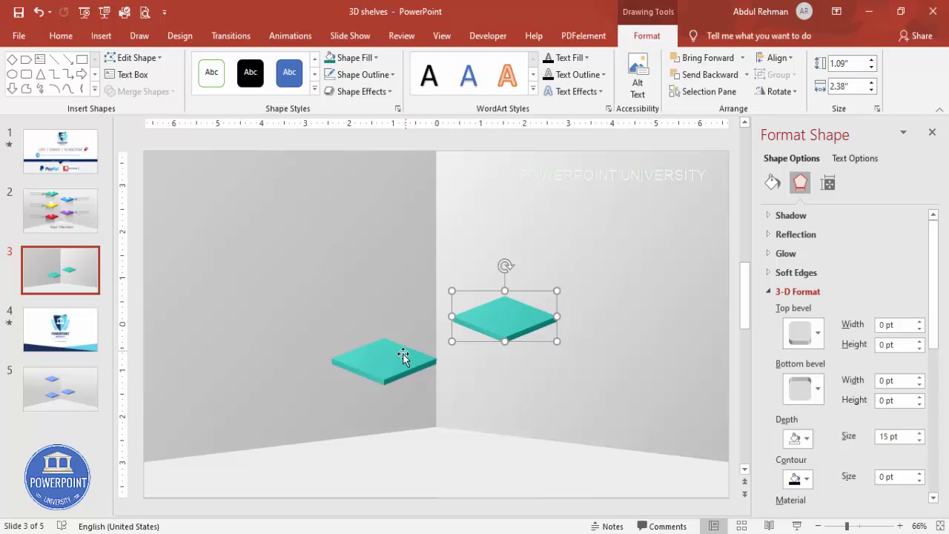
key("ctrl+d")
left_click_drag(603, 275, 348, 264)
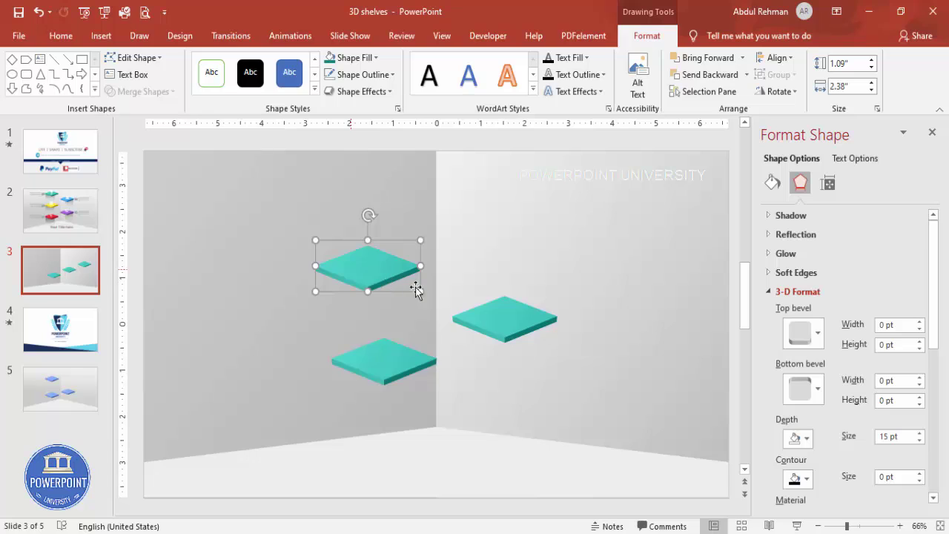
left_click(506, 318)
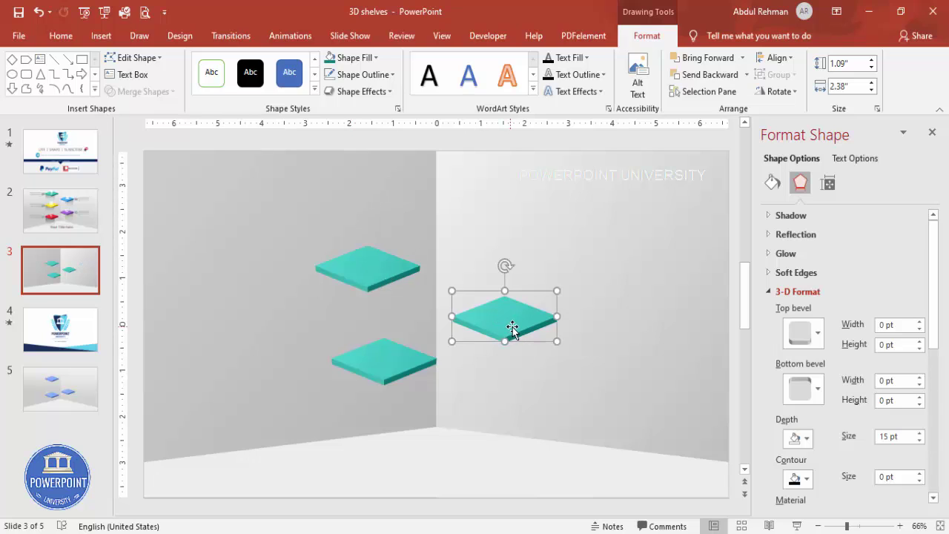
key("ctrl+d")
left_click_drag(515, 331, 494, 234)
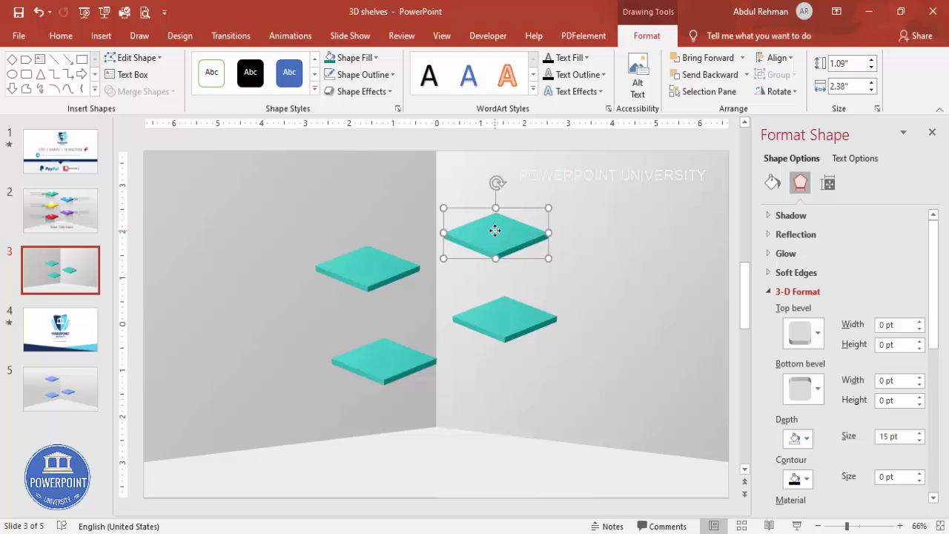
left_click(387, 261)
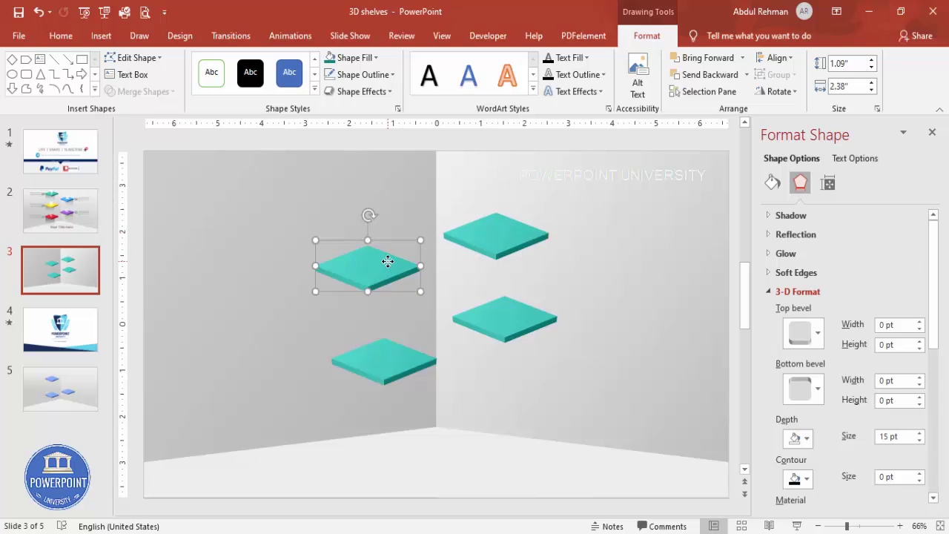
key("ctrl+d")
left_click_drag(387, 270, 392, 181)
Step: Space the three left-wall shelves evenly and align their left edges
scroll(396, 374, "up", 1)
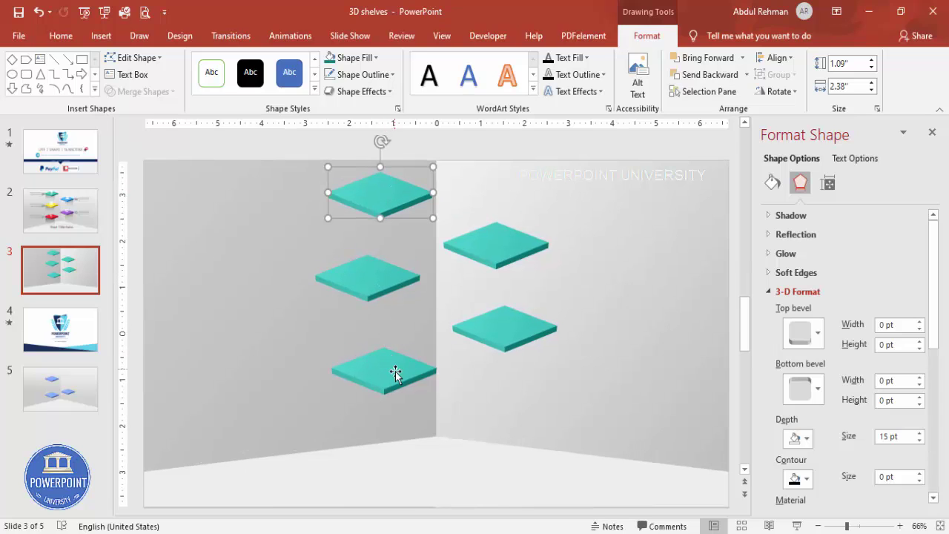
scroll(385, 394, "down", 1)
left_click_drag(392, 381, 386, 393)
left_click(367, 276, "shift")
left_click_drag(366, 276, 366, 286)
left_click(445, 457)
left_click_drag(382, 404, 394, 377)
left_click_drag(379, 290, 380, 291)
left_click_drag(394, 191, 390, 207)
left_click(391, 290, "shift")
left_click(396, 373, "shift")
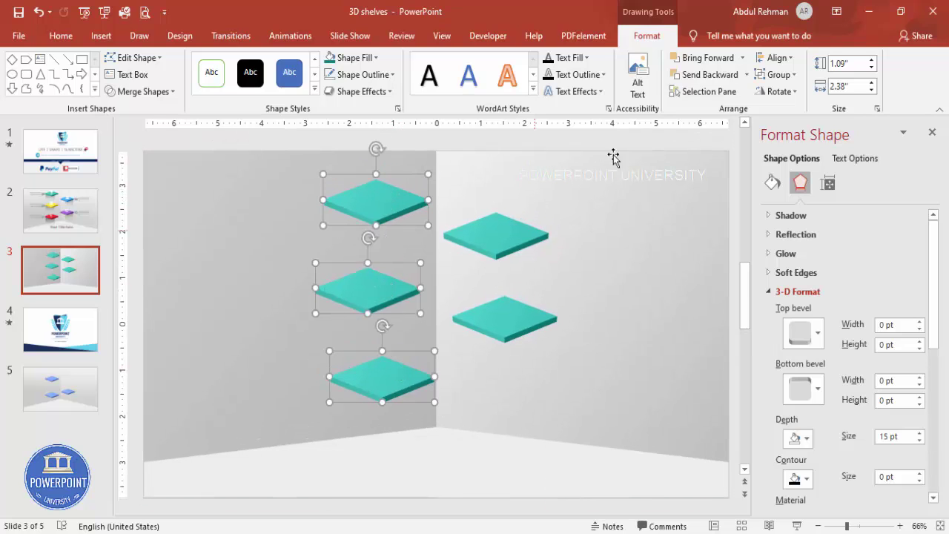
left_click(773, 60)
left_click(801, 75)
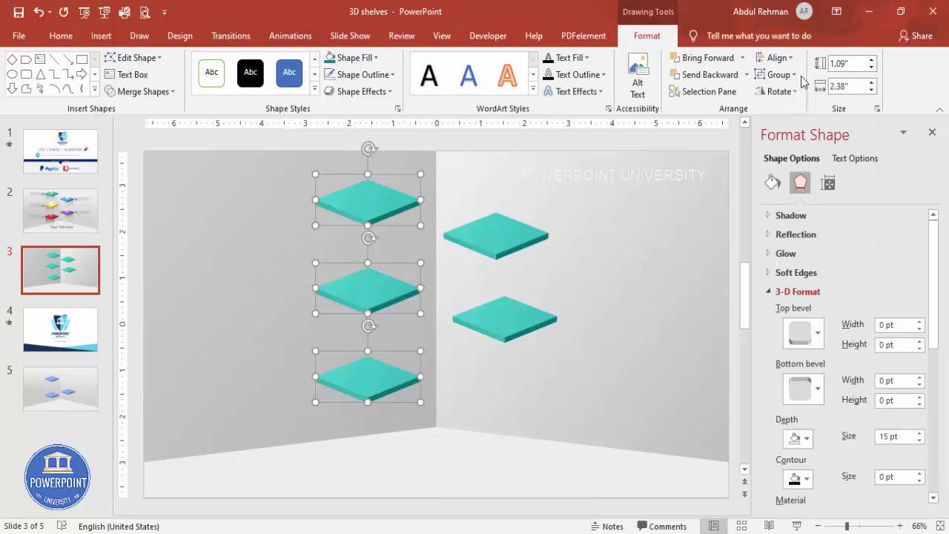
Step: Adjust the spacing of the two right-wall shelves and select them both
left_click(501, 249)
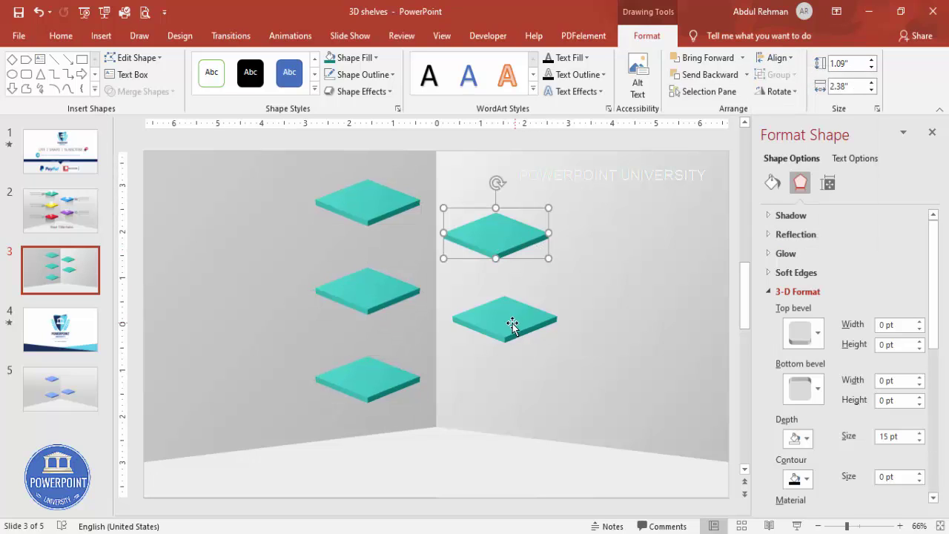
left_click(507, 330, "shift")
left_click(499, 471)
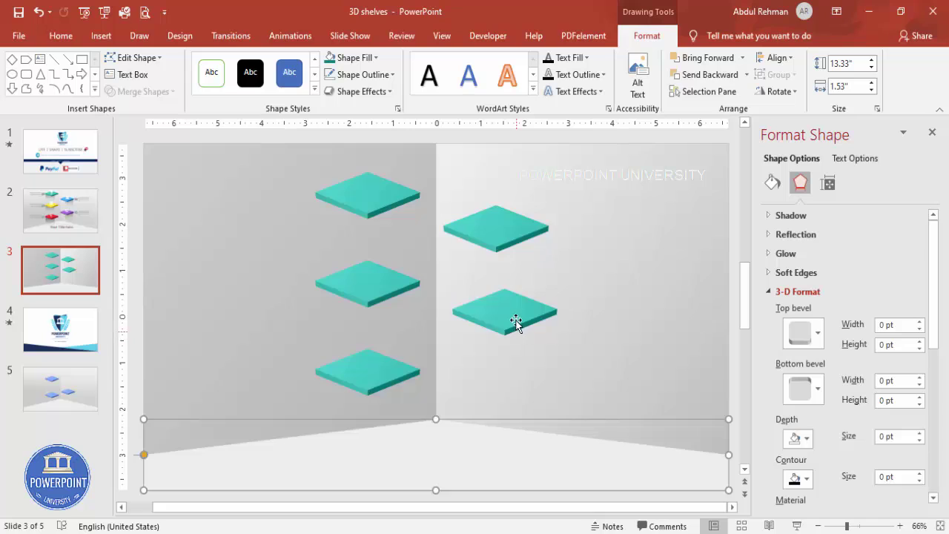
left_click_drag(511, 322, 502, 338)
left_click_drag(499, 233, 502, 244)
left_click(509, 354, "shift")
Step: Align the left edges of the two right-wall shelves
left_click(780, 63)
left_click(790, 72)
left_click(644, 138)
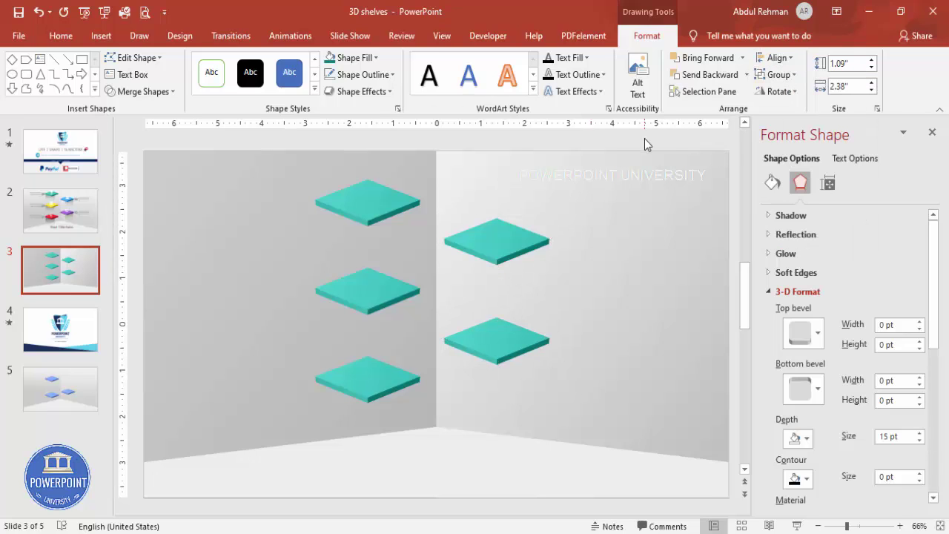
Step: Colour the lower-right shelf yellow and the middle-left shelf dark blue
left_click(505, 345)
left_click(911, 344)
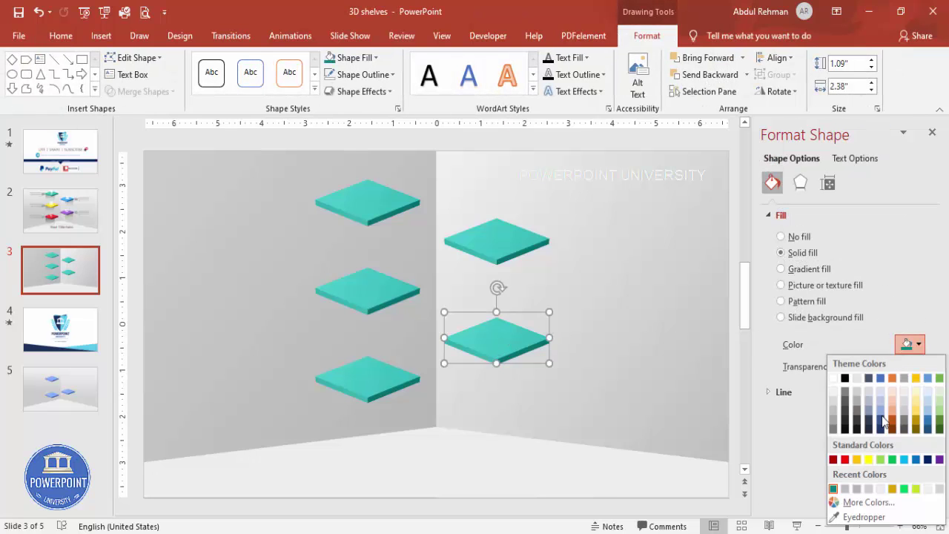
left_click(892, 490)
left_click(373, 306)
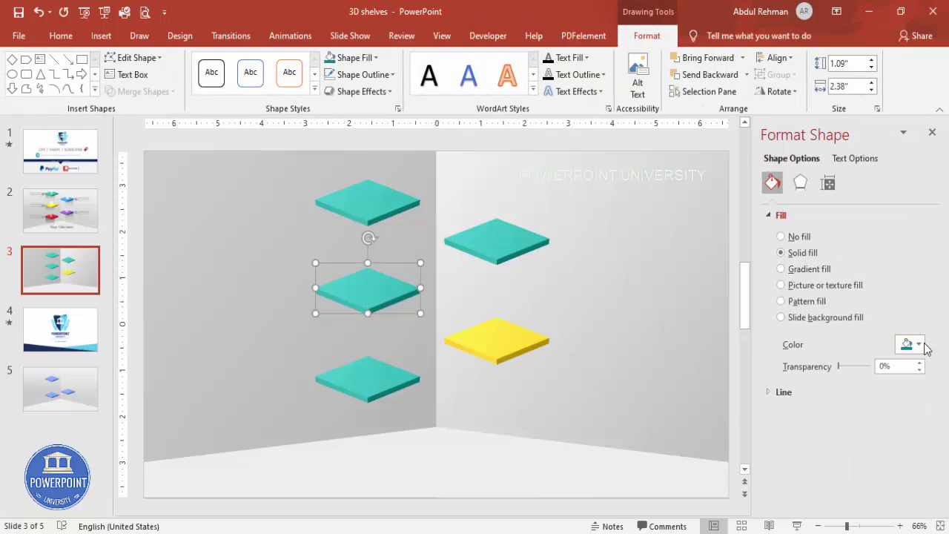
left_click(920, 344)
left_click(928, 458)
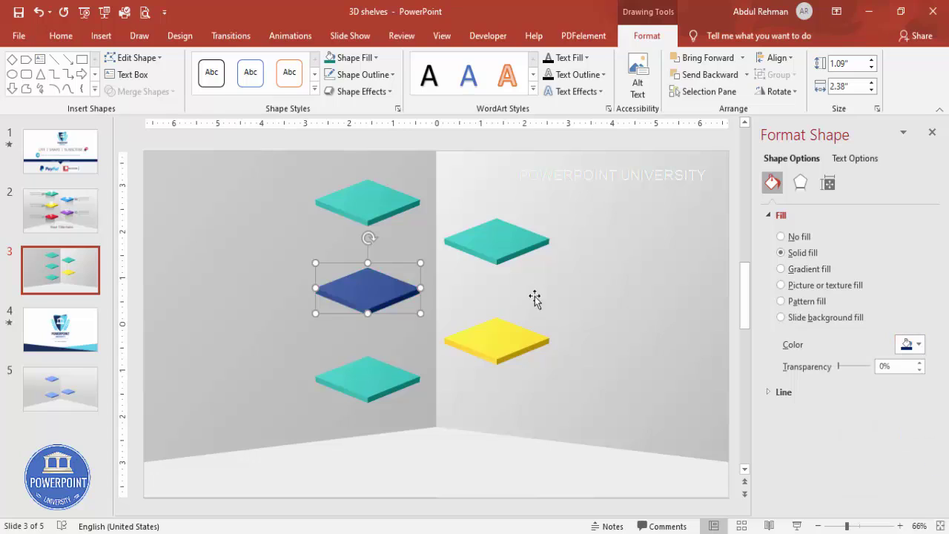
Step: Colour the upper-right shelf purple and the top-left shelf red
left_click(545, 254)
left_click(911, 344)
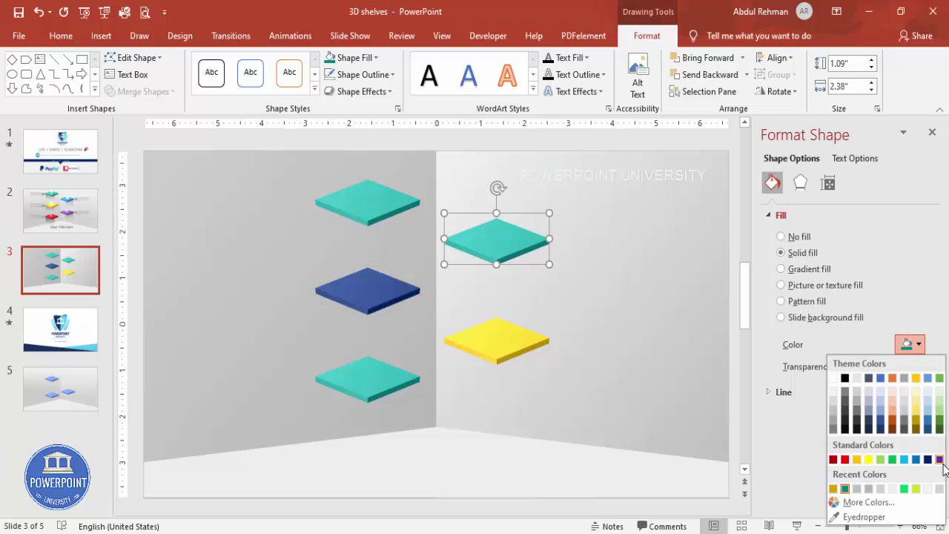
left_click(940, 459)
left_click(394, 207)
left_click(905, 345)
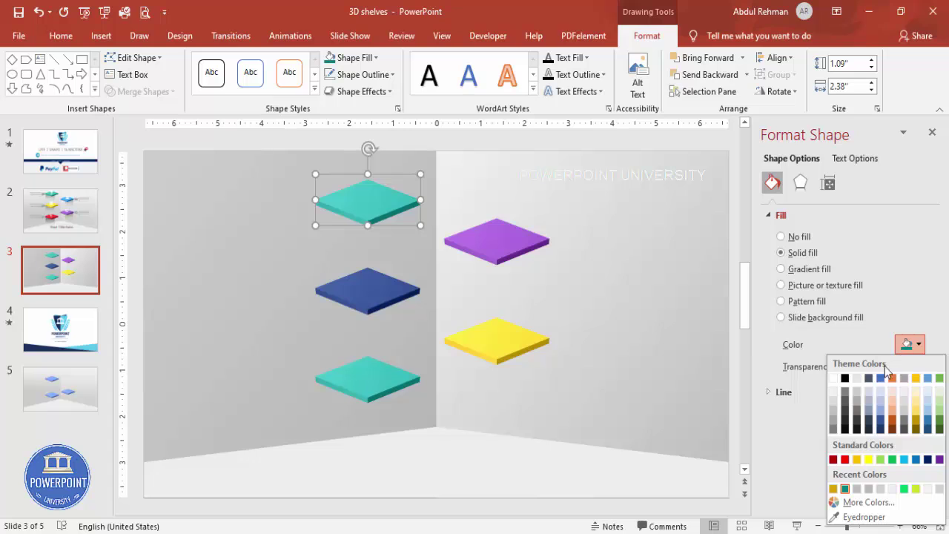
left_click(843, 459)
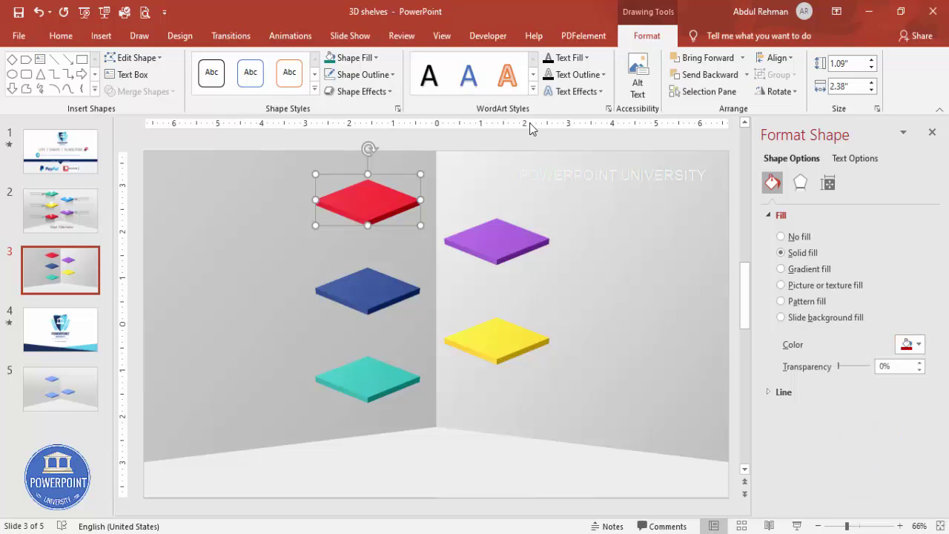
left_click(529, 149)
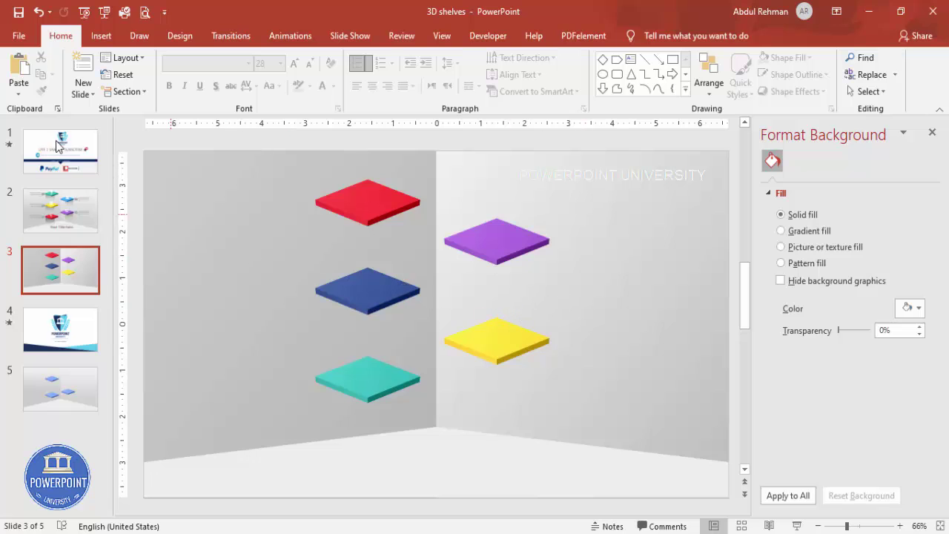
Step: Draw a narrow, outline-free rectangle between the blue and teal shelves
left_click(101, 36)
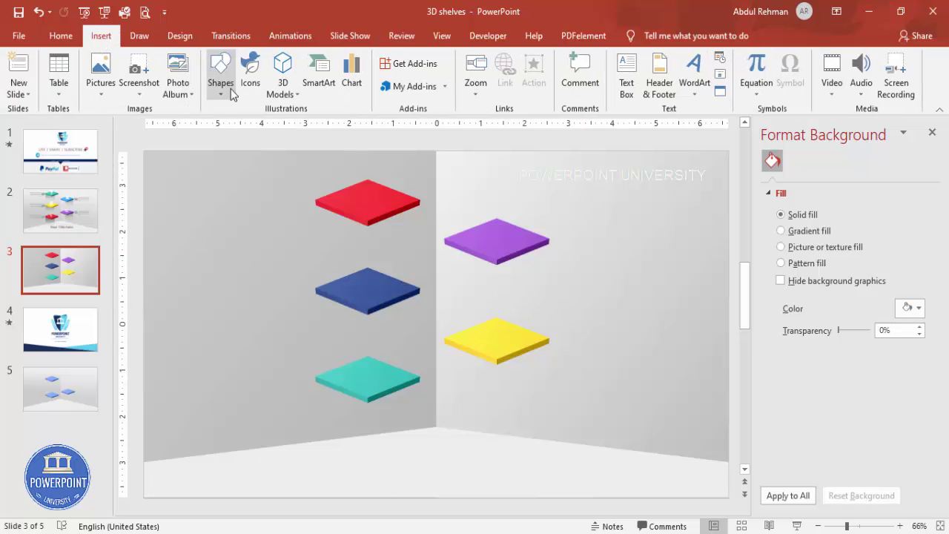
left_click(231, 93)
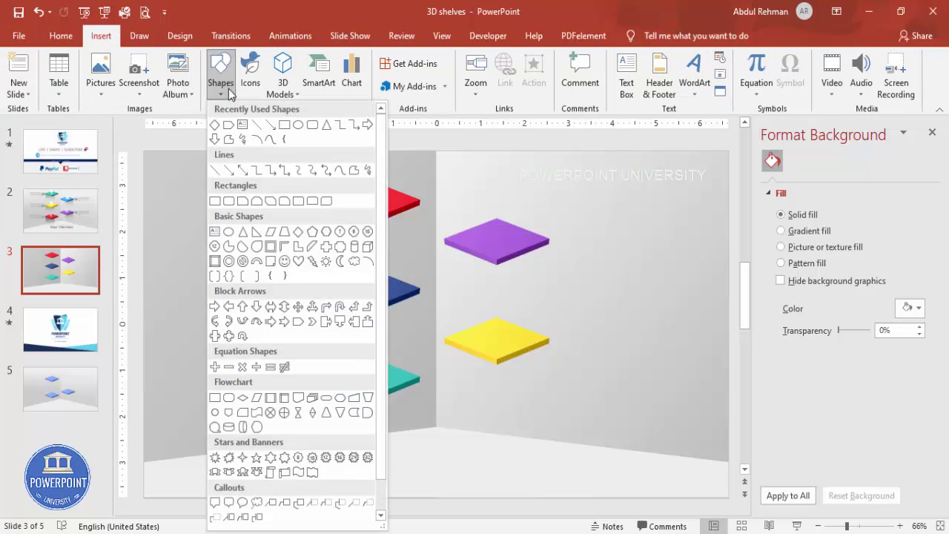
left_click(214, 201)
scroll(249, 310, "up", 7, "ctrl")
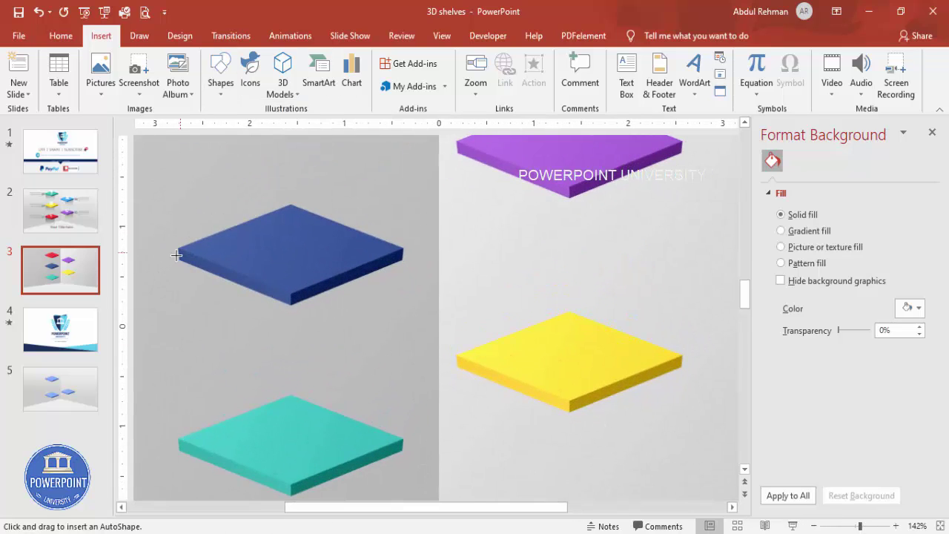
left_click_drag(178, 254, 358, 434)
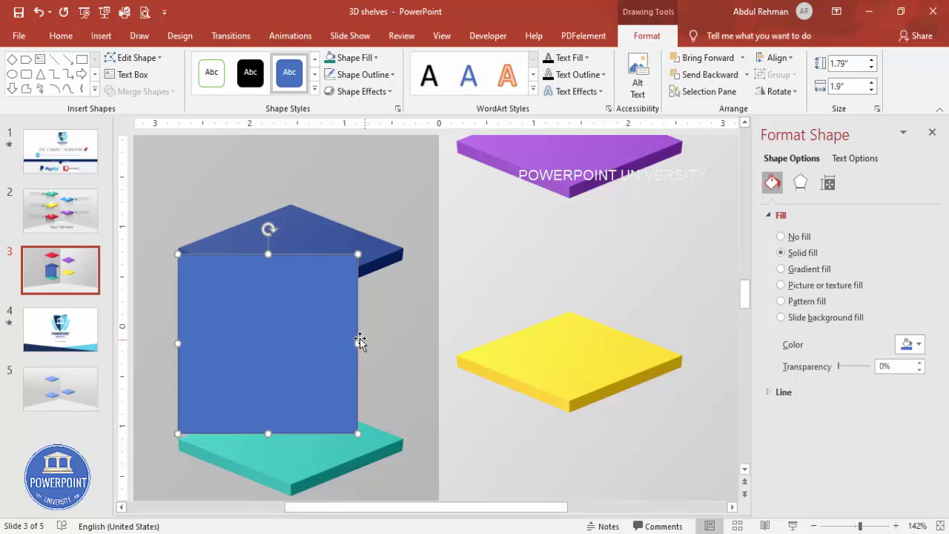
left_click_drag(357, 345, 343, 341)
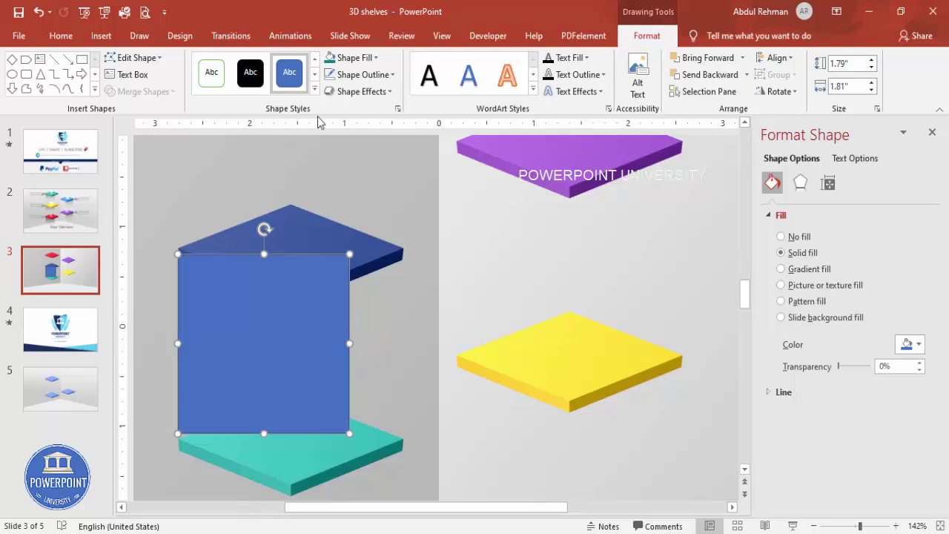
left_click(362, 75)
left_click(362, 233)
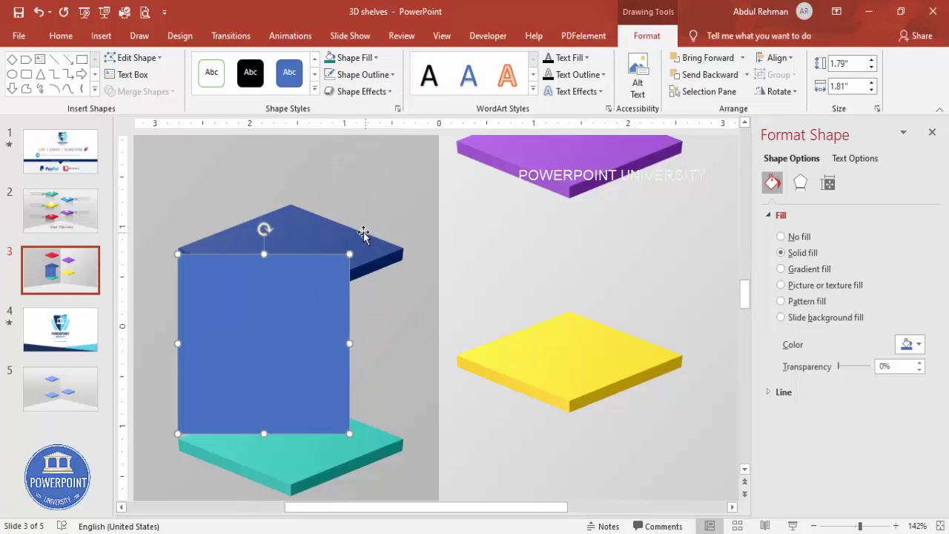
Step: Give the rectangle a vertical gradient fill with a partly transparent black end stop
left_click(818, 274)
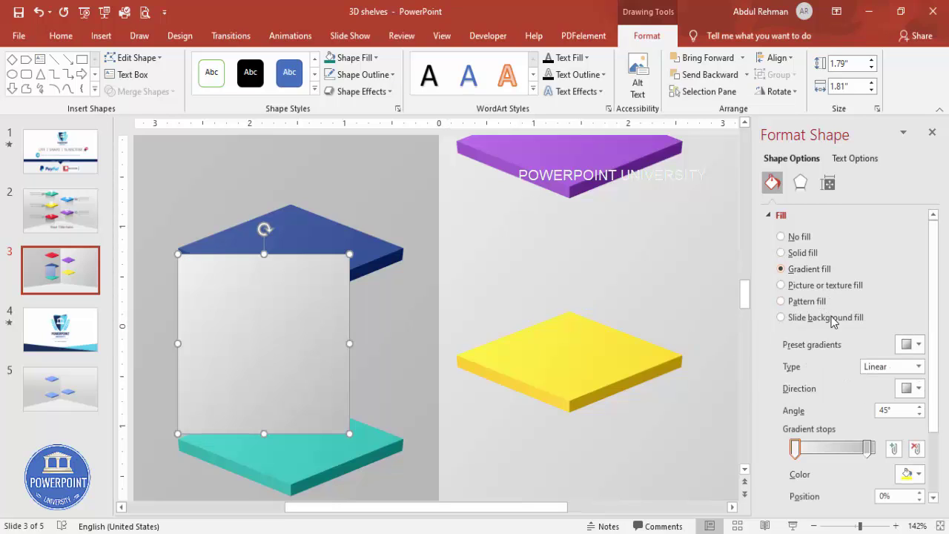
left_click(868, 447)
left_click(916, 475)
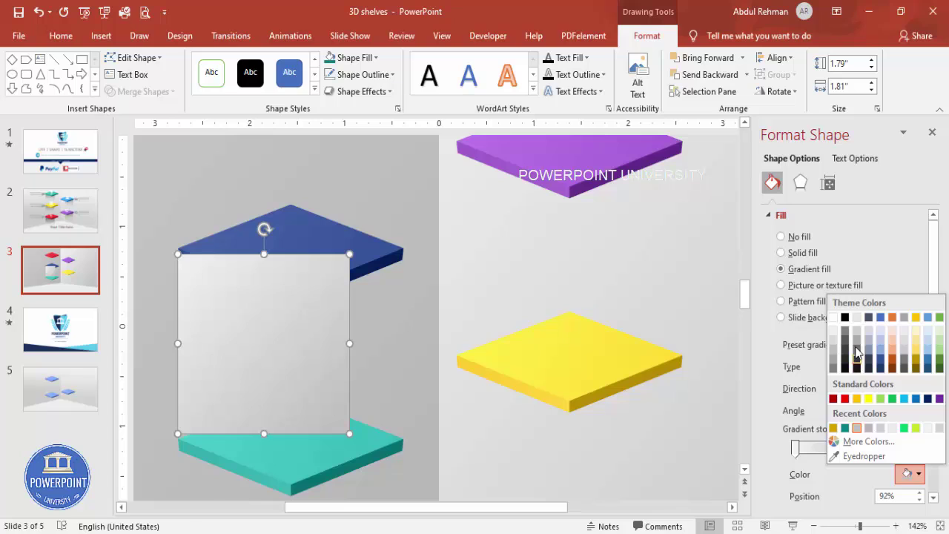
left_click(844, 317)
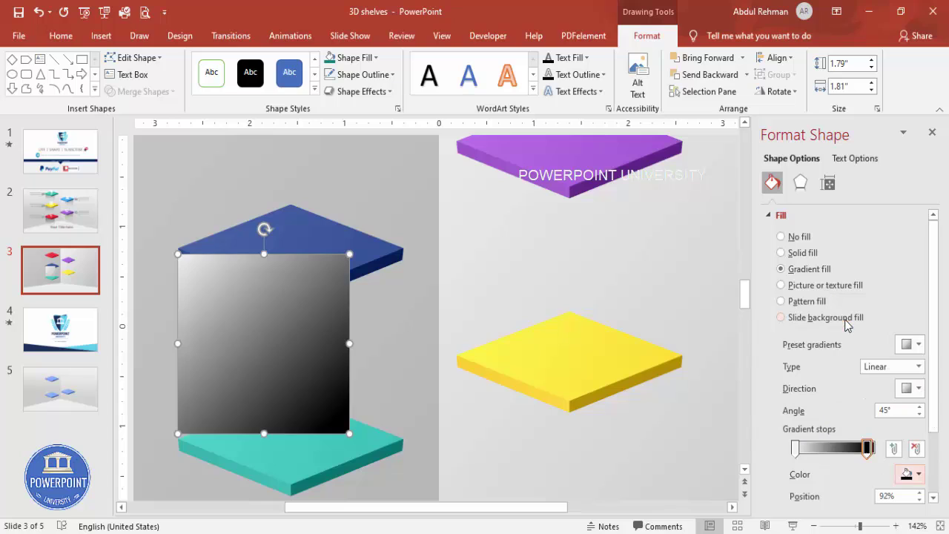
left_click(889, 391)
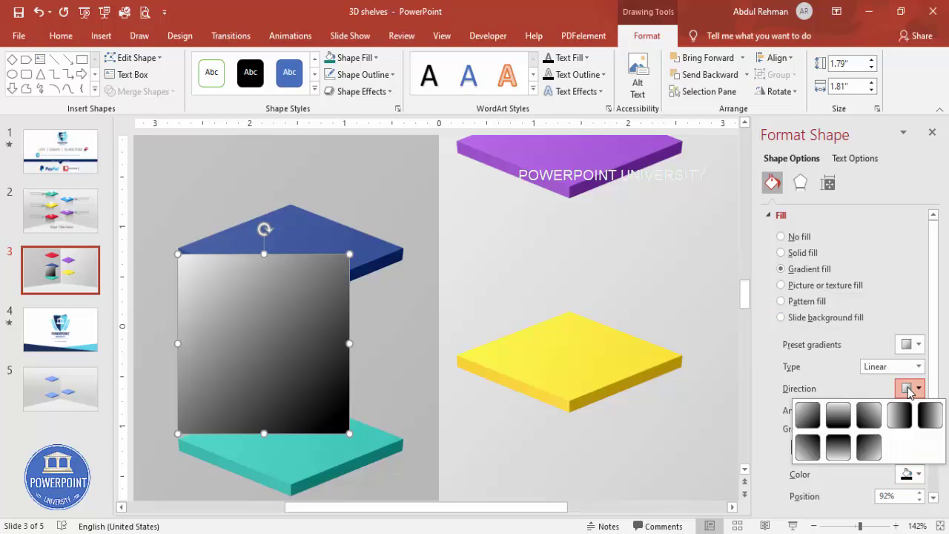
left_click(837, 447)
scroll(858, 456, "down", 2)
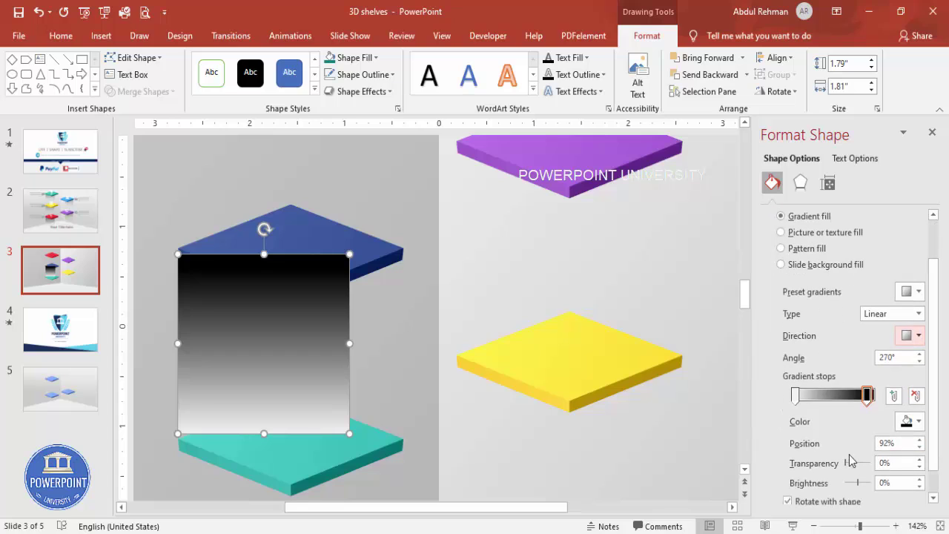
left_click_drag(849, 466, 856, 464)
Step: Make the gradient's left stop white and fully transparent
left_click(795, 395)
left_click(909, 421)
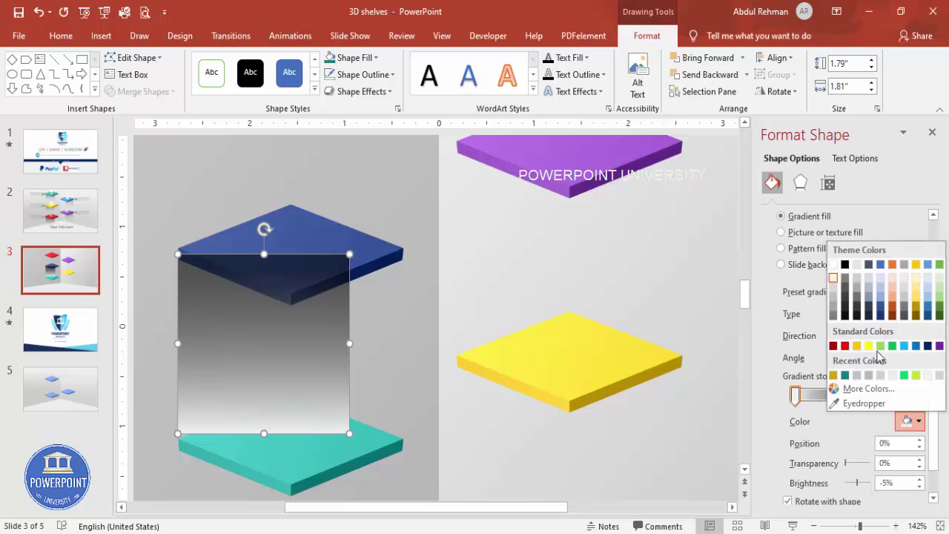
left_click(834, 266)
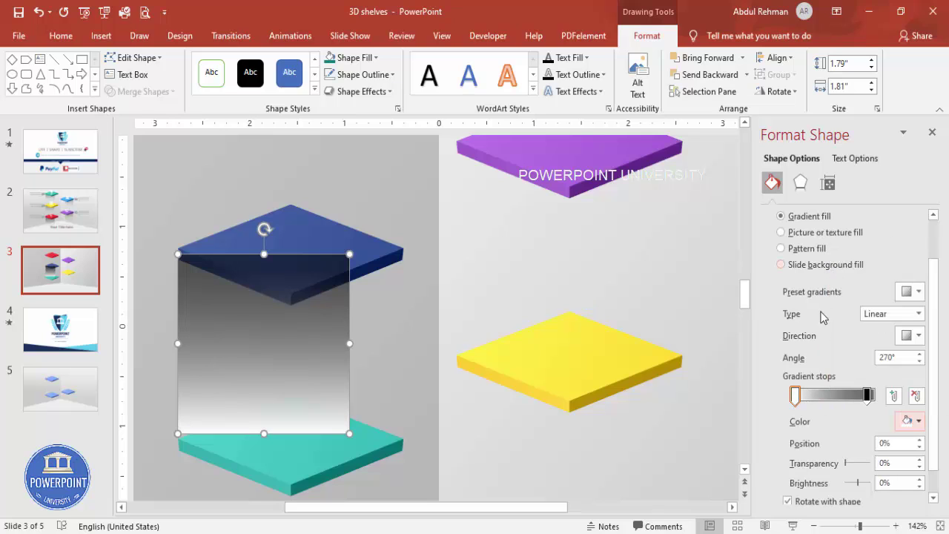
mouse_move(846, 463)
left_mouse_down()
mouse_move(889, 463)
mouse_move(862, 469)
left_mouse_up()
left_click(867, 395)
Step: Widen the gradient block slightly and send it behind the blue shelf
left_click_drag(351, 341, 352, 341)
left_click(250, 328)
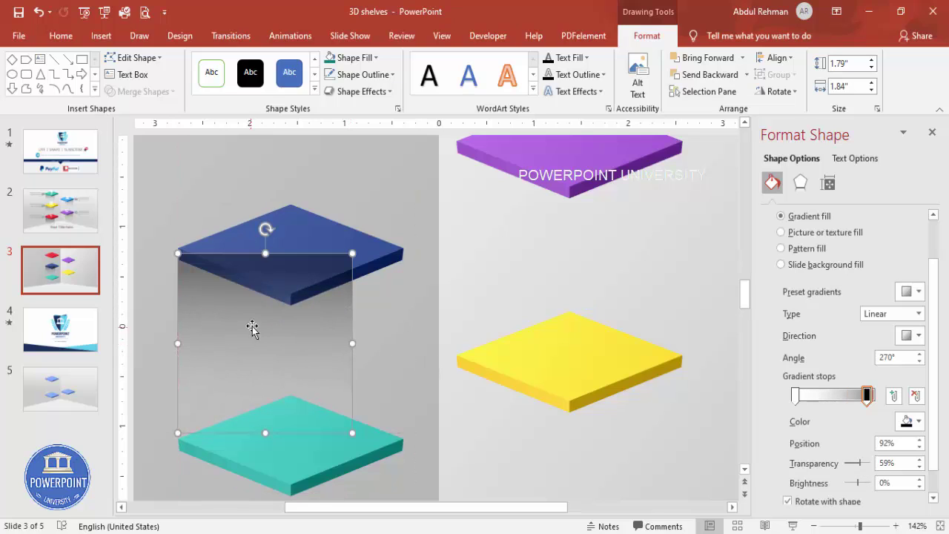
left_click(700, 75)
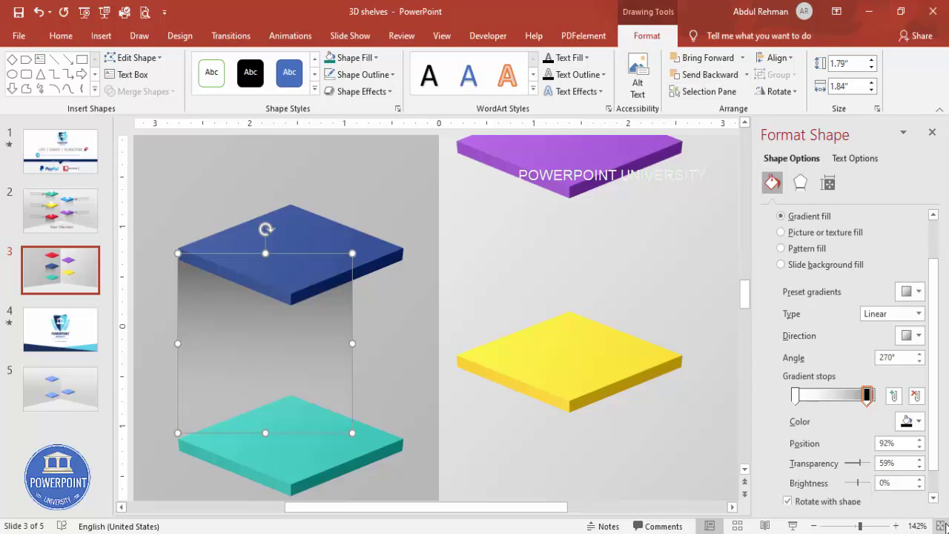
Step: Reselect the gradient shadow block, drag it toward the yellow shelf and duplicate it with Ctrl+D
scroll(434, 449, "down", 5)
left_click(423, 467)
left_click(353, 324)
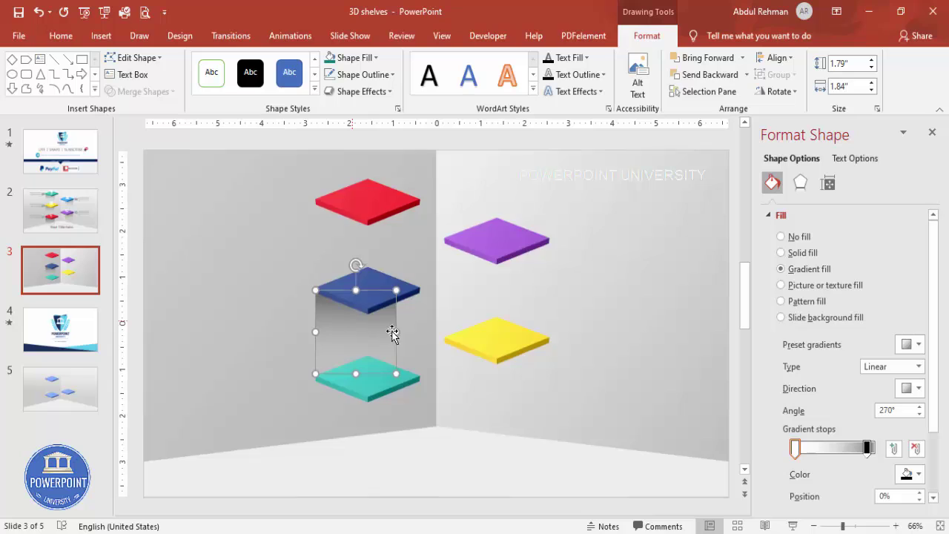
mouse_move(396, 332)
left_mouse_down()
mouse_move(358, 361)
mouse_move(349, 415)
mouse_move(517, 321)
left_mouse_up()
key("ctrl+d")
Step: Place further copies under the purple and red shelves, sending the red one backward
scroll(546, 380, "up", 1)
key("ctrl+d")
left_click_drag(647, 328, 491, 273)
key("ctrl+d")
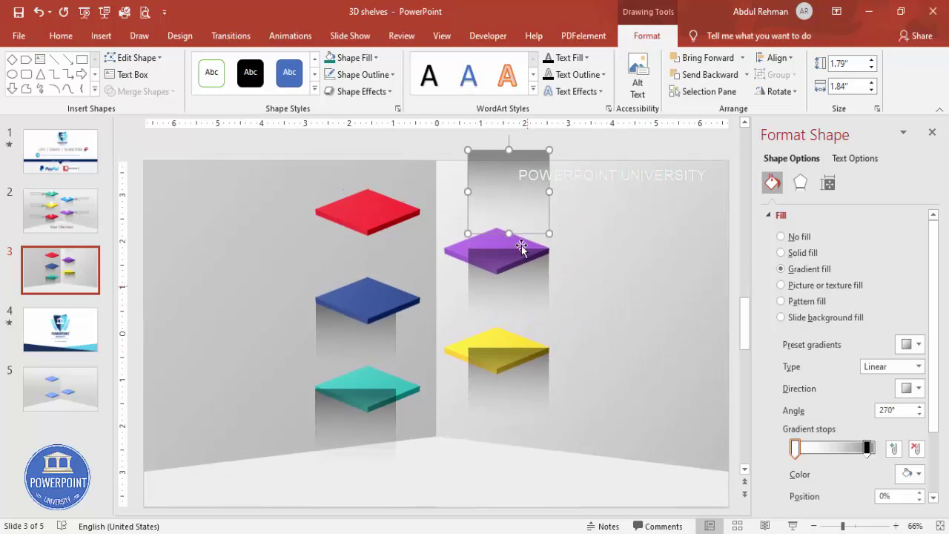
left_click_drag(479, 193, 366, 231)
key("ctrl+[")
left_click(388, 190)
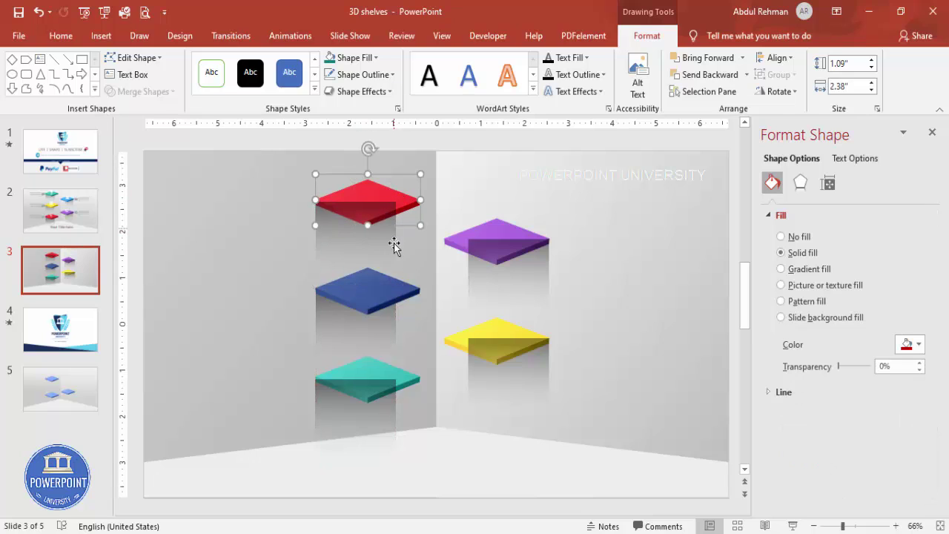
Step: Select the red, blue, teal, yellow and purple shelves and bring them to the front
left_click(375, 280, "shift")
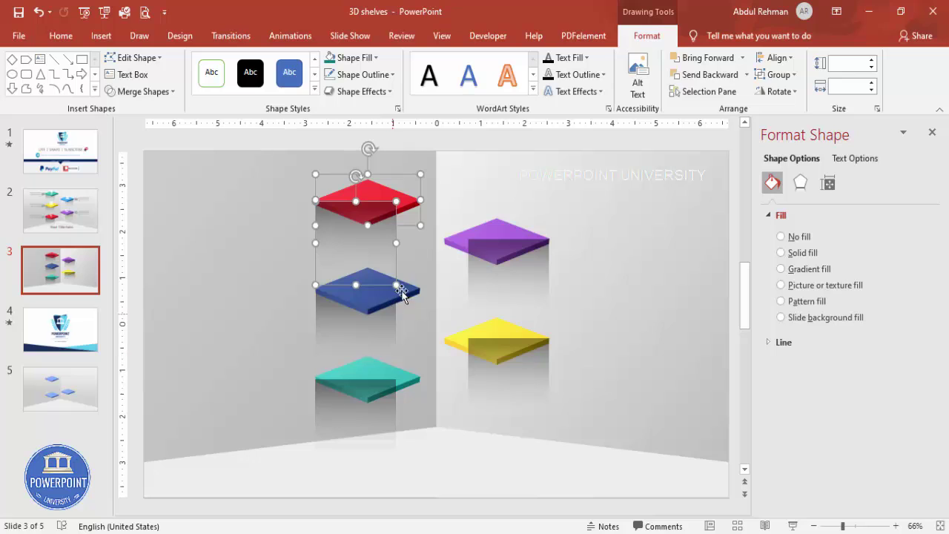
left_click(425, 152)
left_click(386, 189)
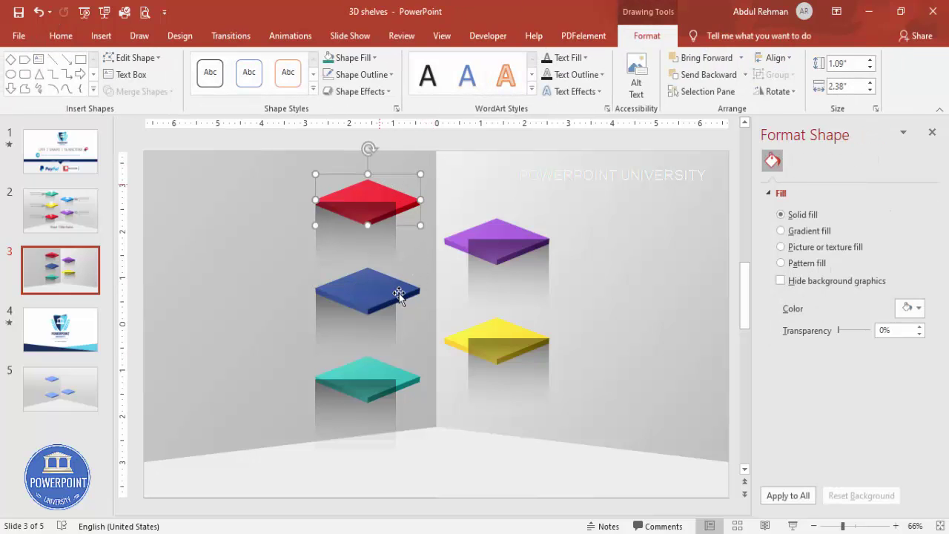
left_click(414, 291, "shift")
left_click(413, 381, "shift")
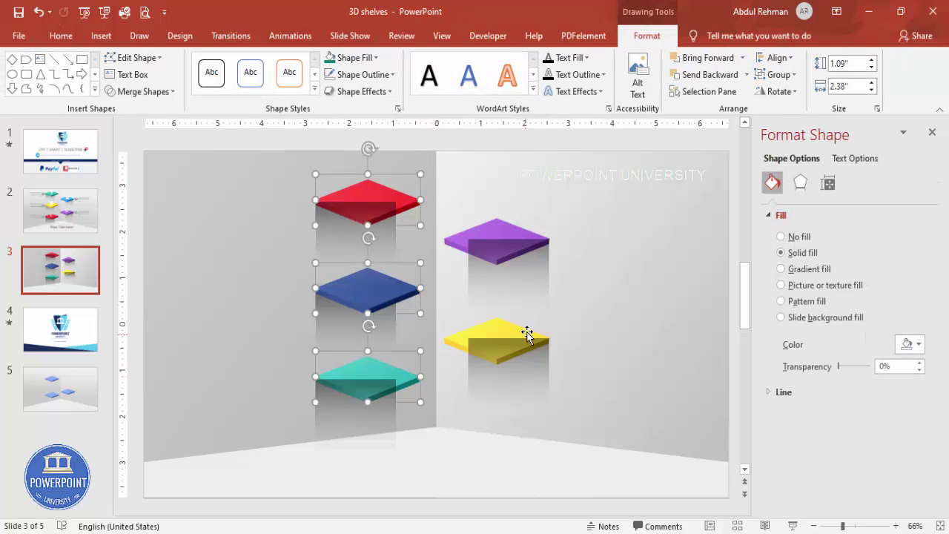
left_click(454, 343, "shift")
left_click(448, 244, "shift")
left_click(742, 58)
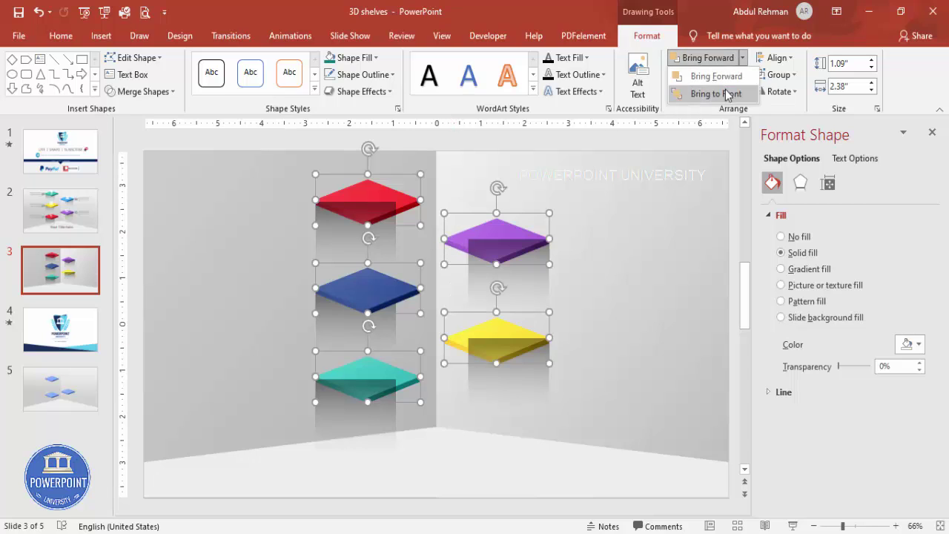
left_click(727, 94)
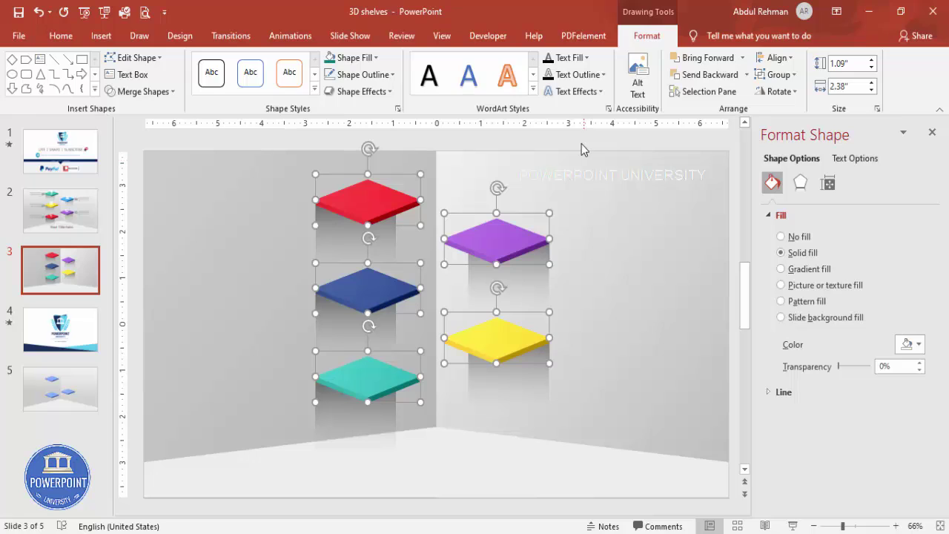
left_click(508, 201)
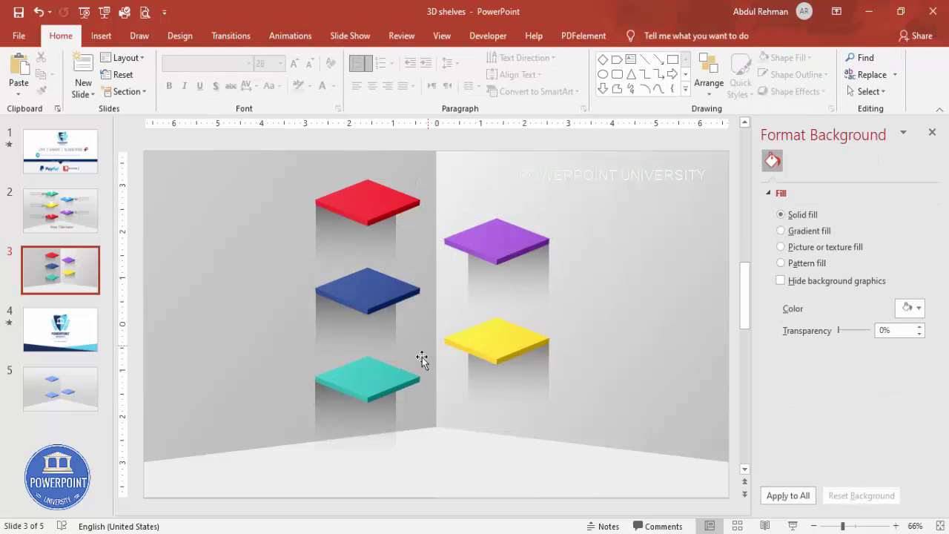
Step: Insert the target, presentation chart, lightbulb, bank and trophy icons from the icon library
left_click(111, 40)
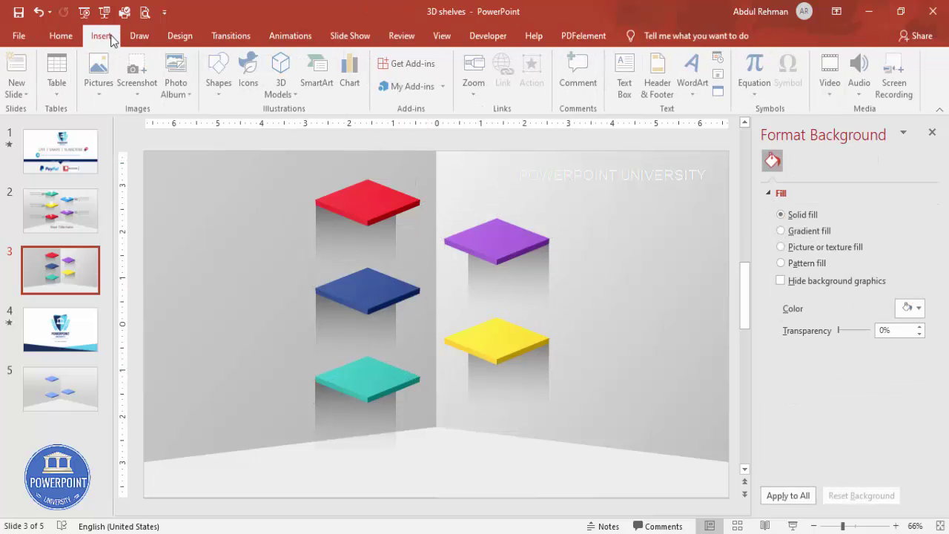
left_click(252, 74)
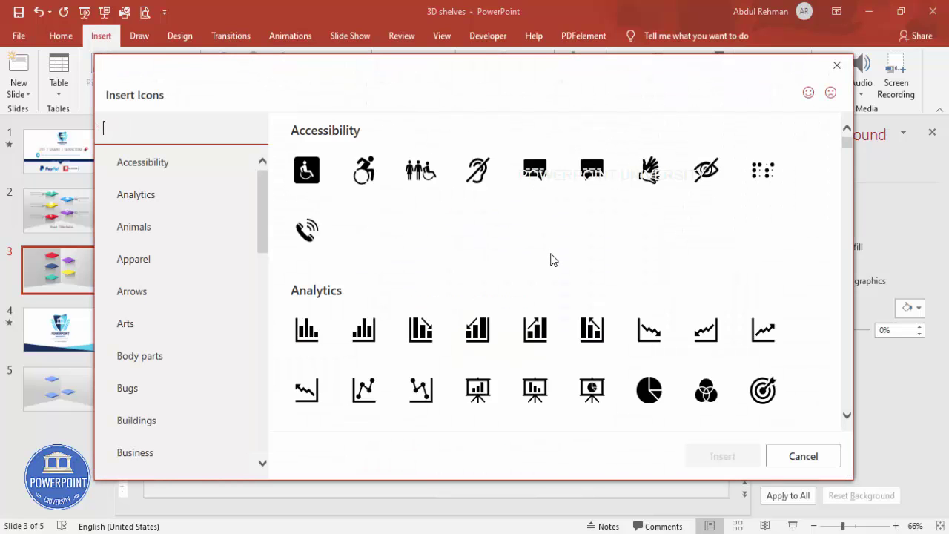
left_click(764, 397)
left_click(495, 400)
scroll(644, 361, "down", 3)
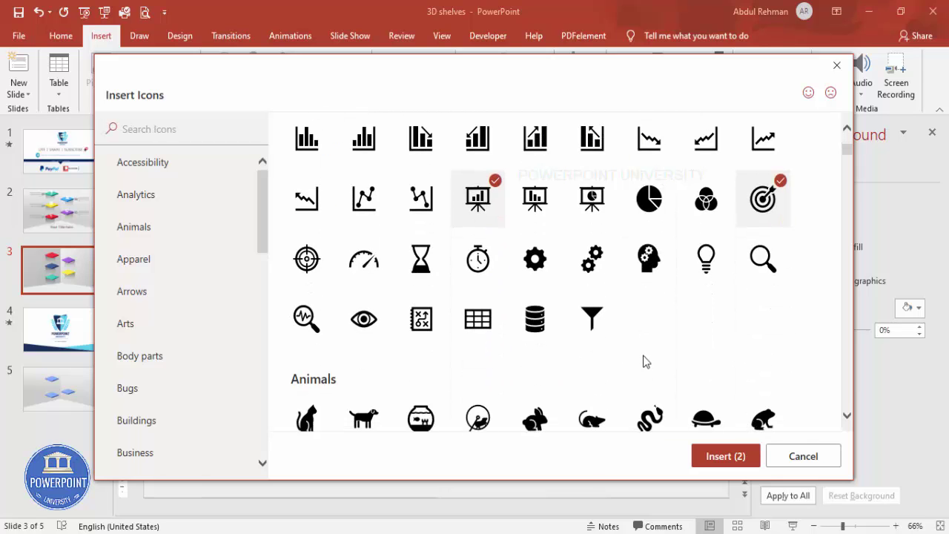
left_click(713, 271)
scroll(491, 343, "down", 15)
scroll(563, 318, "down", 5)
left_click(599, 309)
scroll(602, 312, "down", 1)
scroll(602, 312, "down", 6)
left_click(366, 237)
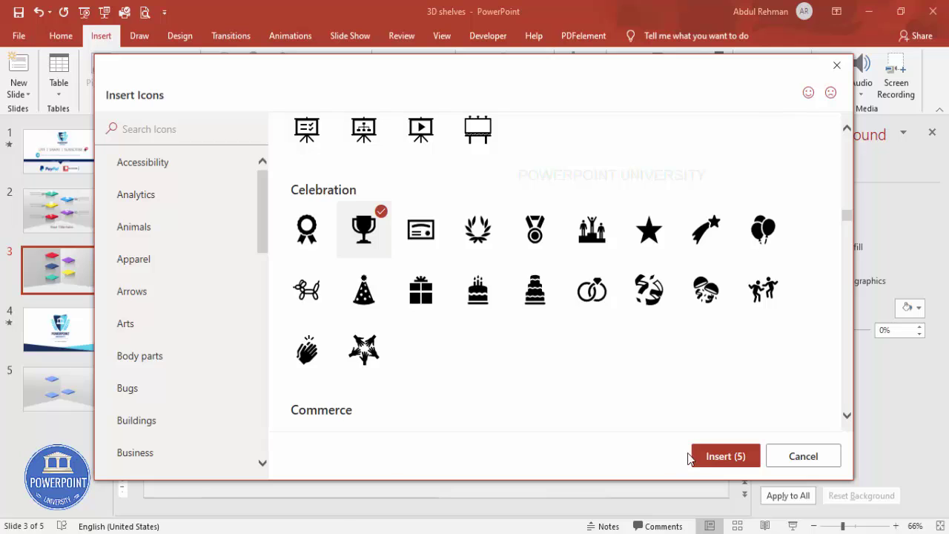
left_click(723, 456)
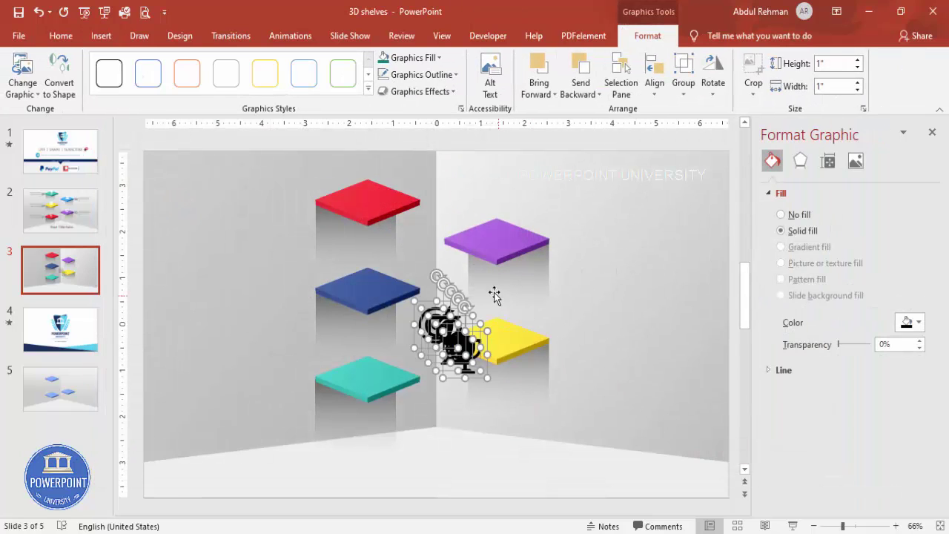
Step: Move the icons aside, colour them white and set their height to 0.8"
left_click_drag(496, 294, 653, 264)
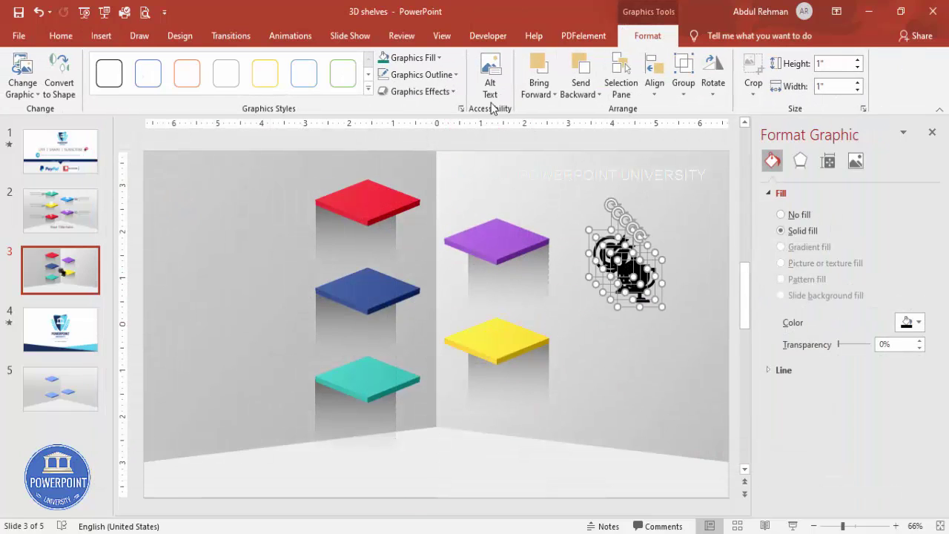
left_click(412, 57)
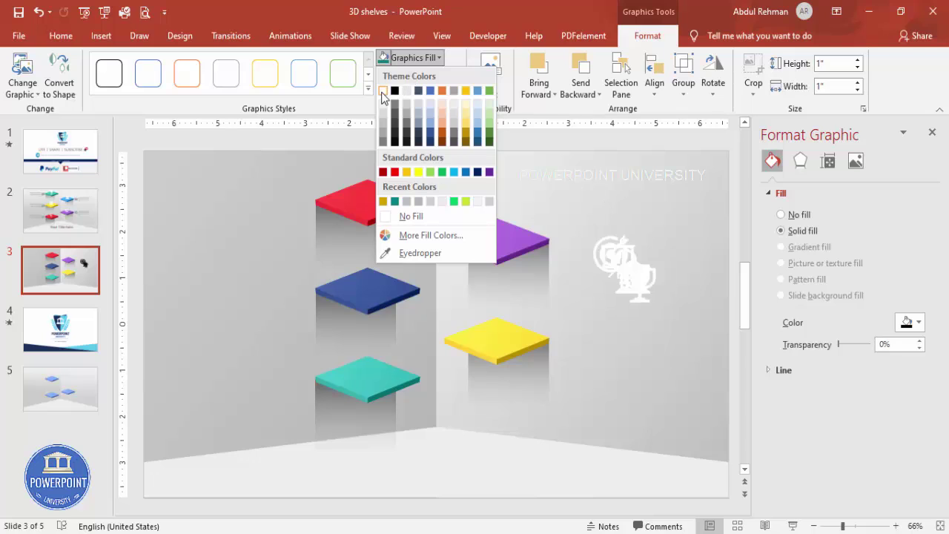
left_click(383, 92)
left_click(824, 65)
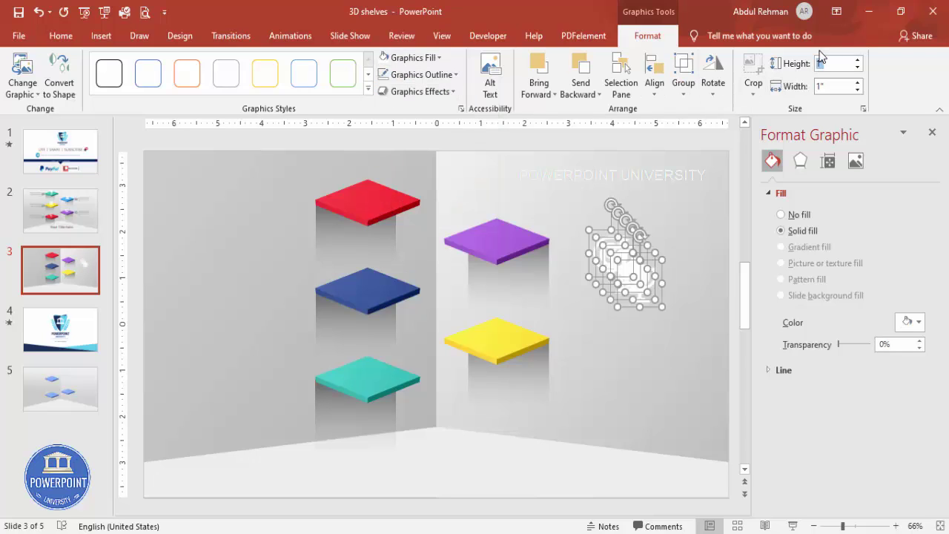
type(".8")
key("Return")
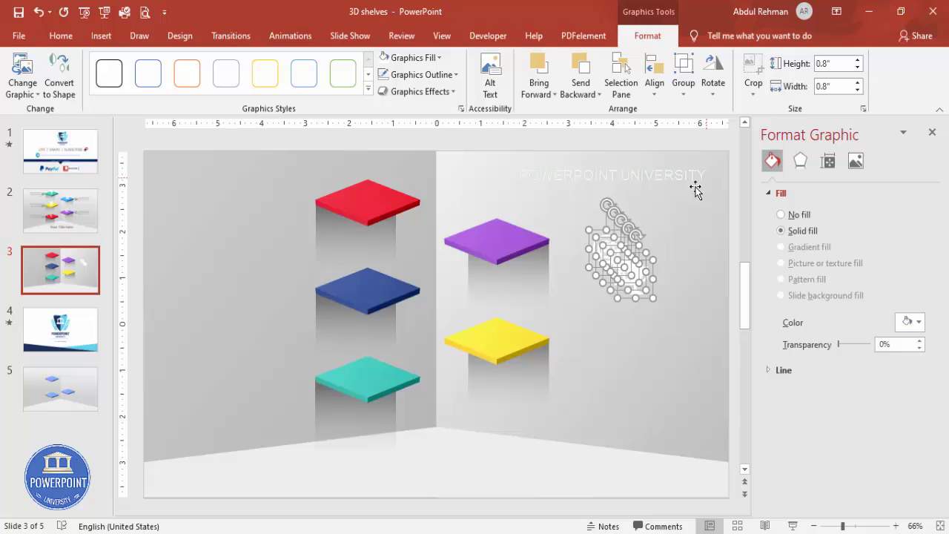
left_click(673, 230)
Step: Place the trophy on red, bank on purple, lightbulb on teal, chart on blue, target on yellow
left_click_drag(635, 292, 372, 198)
left_click_drag(626, 267, 497, 230)
left_click_drag(597, 261, 369, 361)
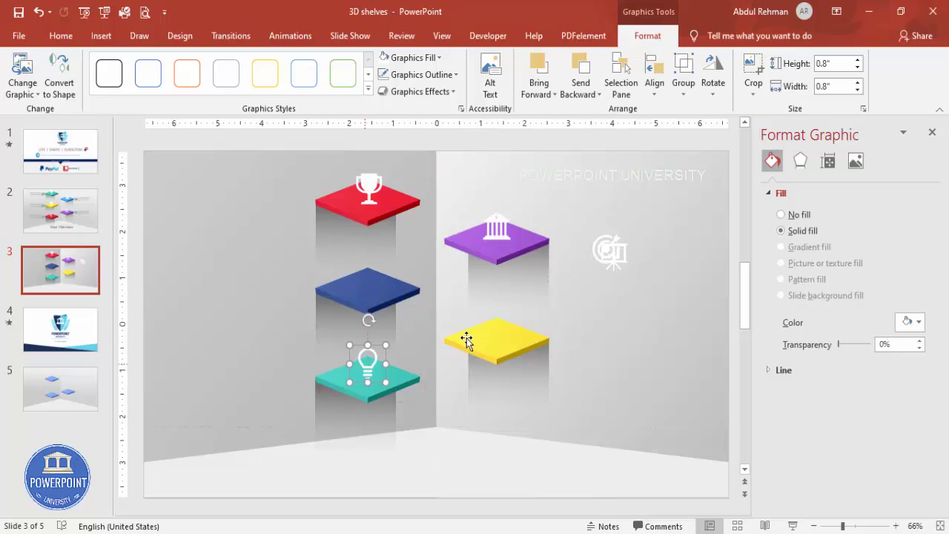
left_click_drag(610, 265, 365, 279)
left_click_drag(604, 250, 495, 333)
left_click(606, 263)
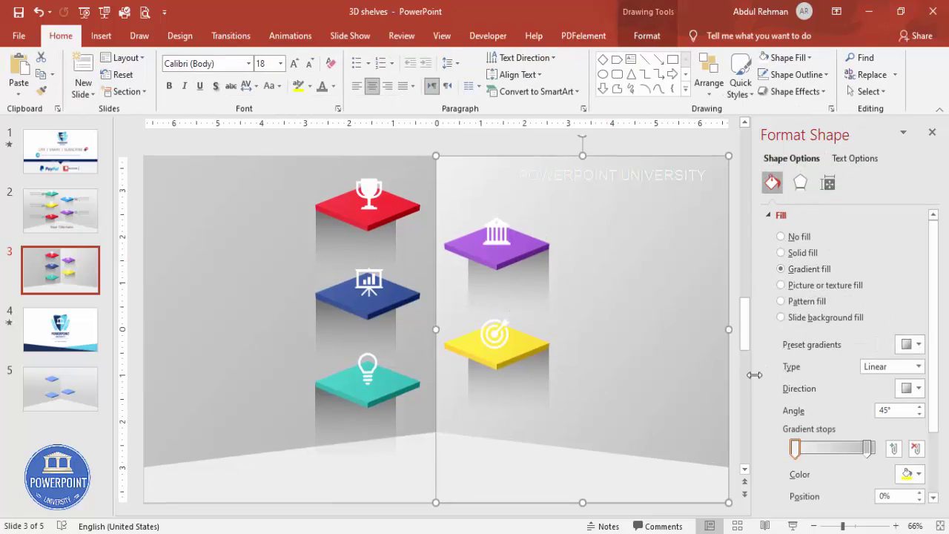
Step: Give the lightbulb, chart and trophy icons a Perspective: Upper Left shadow
left_click(375, 367)
left_click(368, 276, "shift")
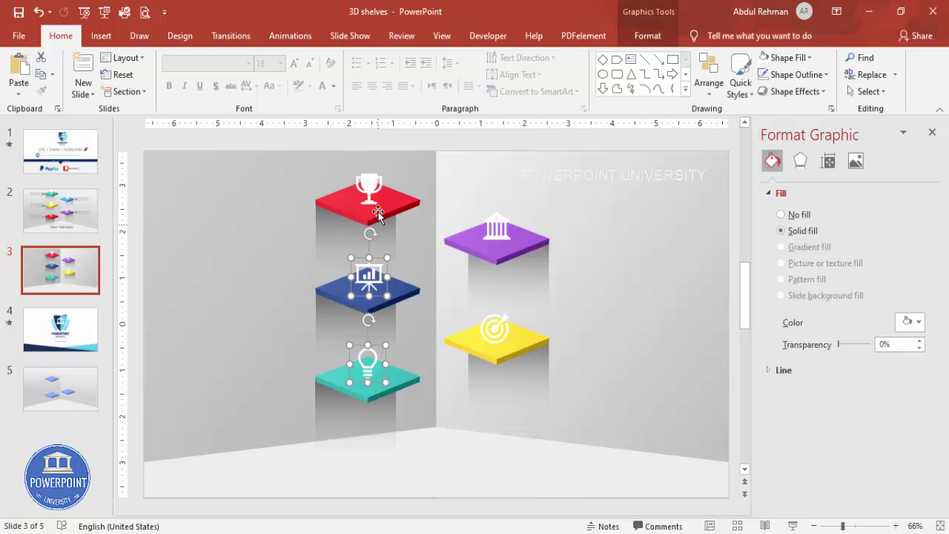
left_click(367, 189, "shift")
left_click(800, 161)
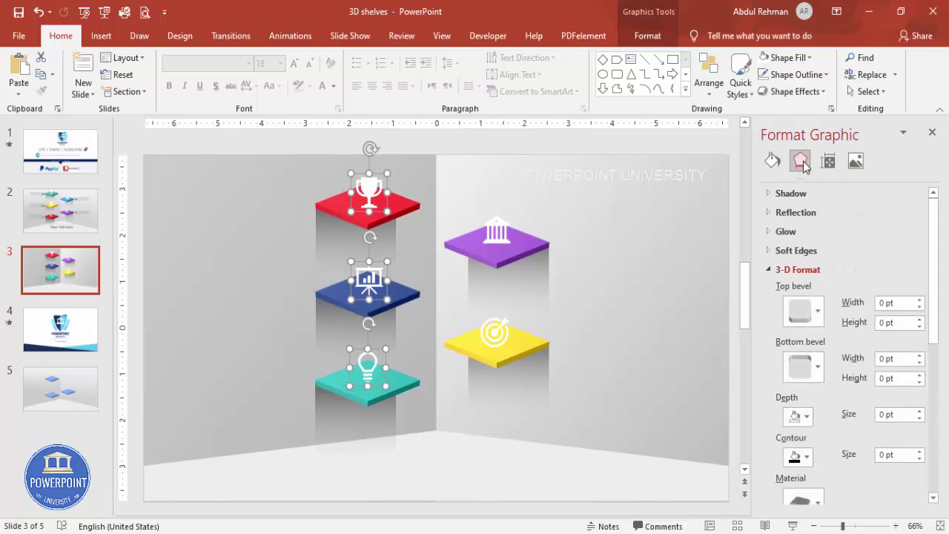
left_click(805, 194)
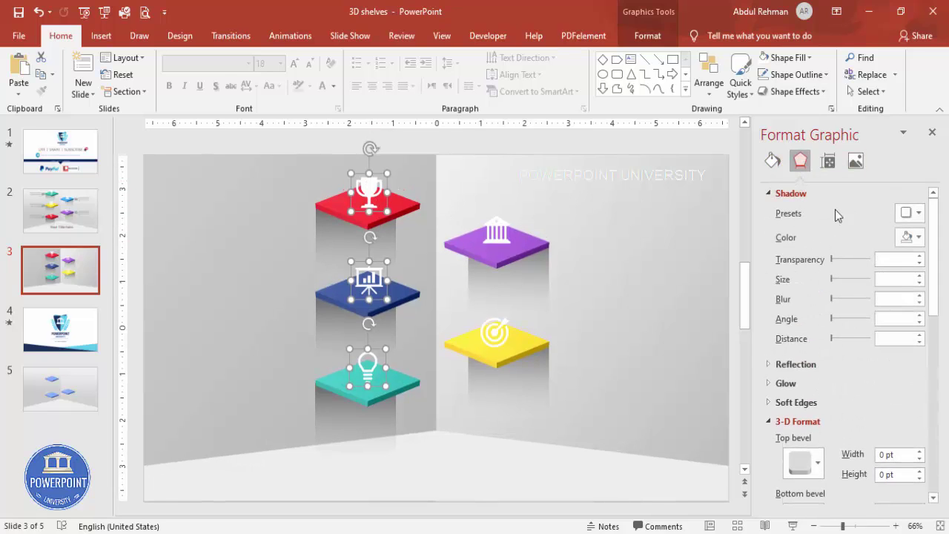
left_click(910, 213)
left_click_drag(940, 327, 940, 406)
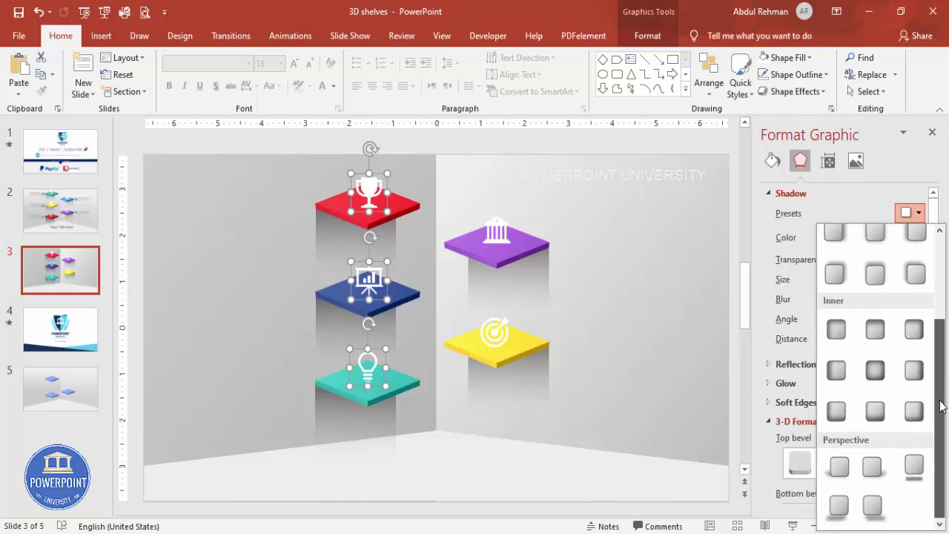
left_click(840, 467)
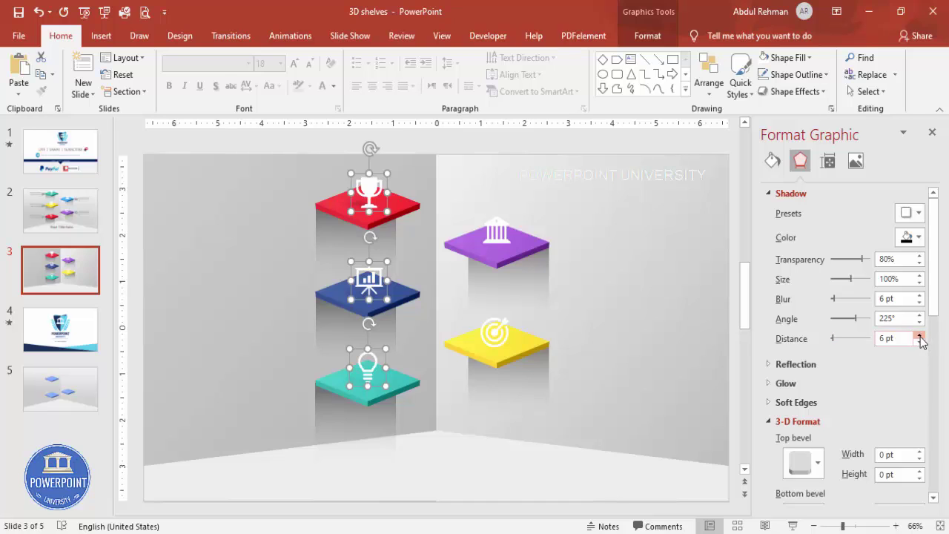
Step: Give the bank and target icons a Perspective: Upper Right shadow
left_click(488, 225)
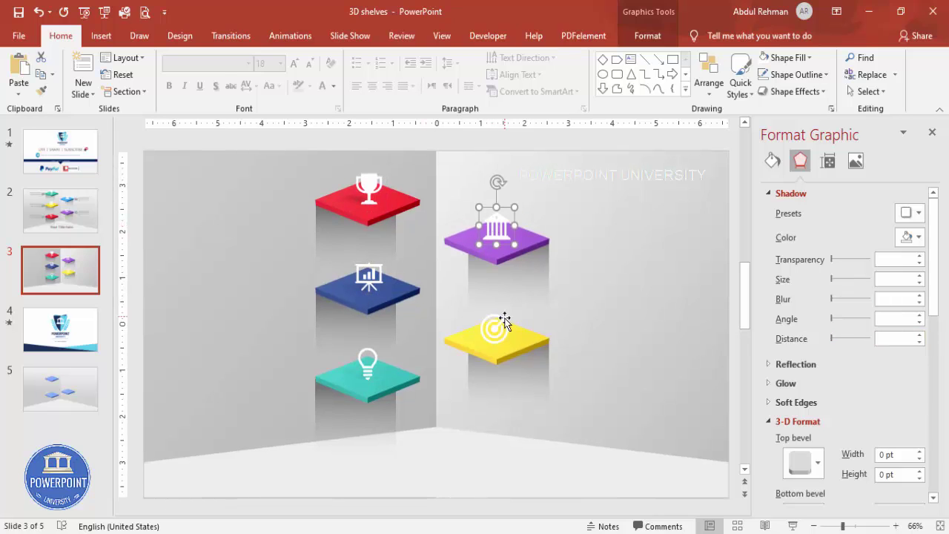
left_click(504, 323, "shift")
left_click(913, 217)
left_click_drag(938, 319, 939, 404)
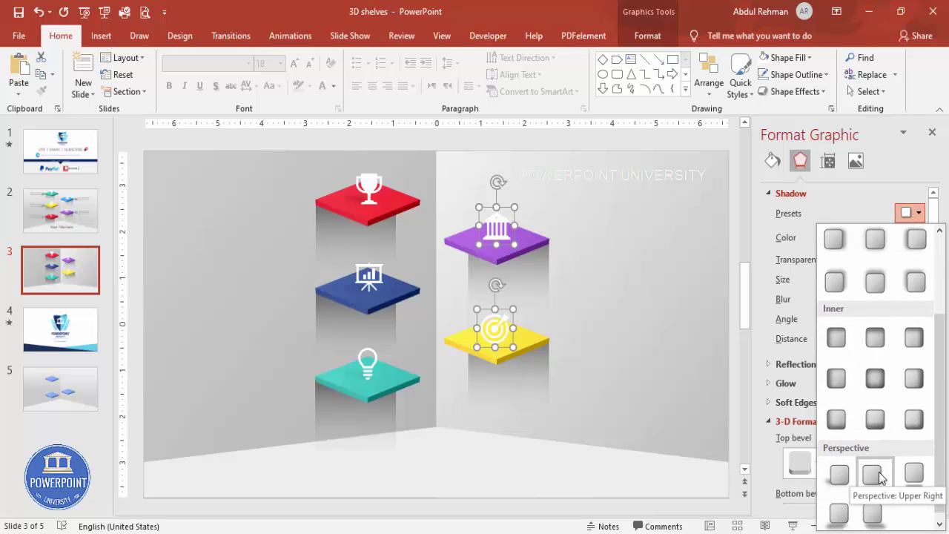
left_click(880, 477)
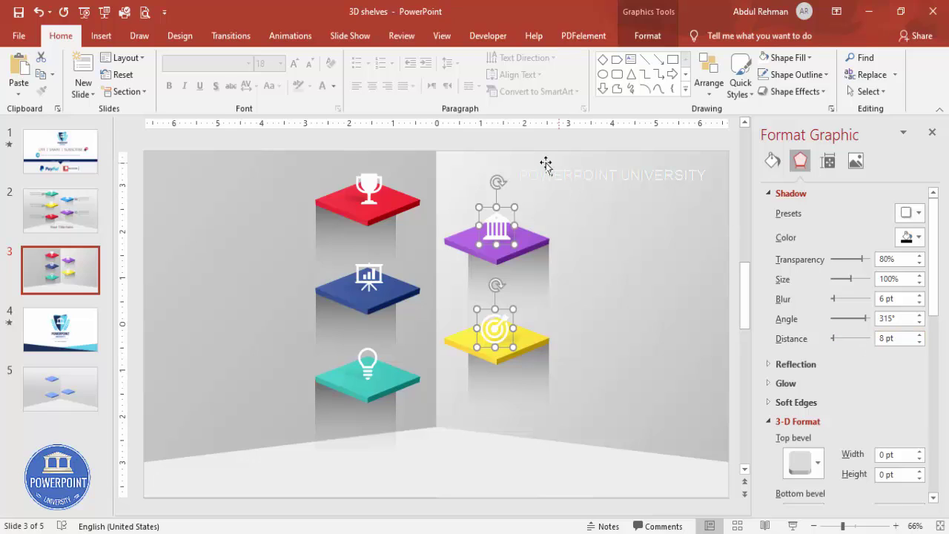
left_click(526, 146)
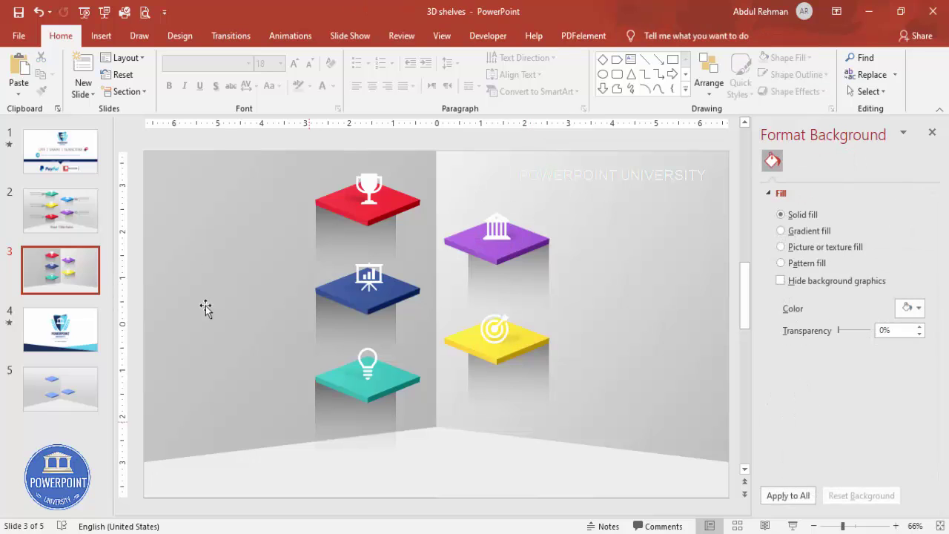
Step: Draw a text box beside the teal shelf for the 01 label and set it in Open Sans
scroll(157, 60, "down", 1)
left_click(626, 78)
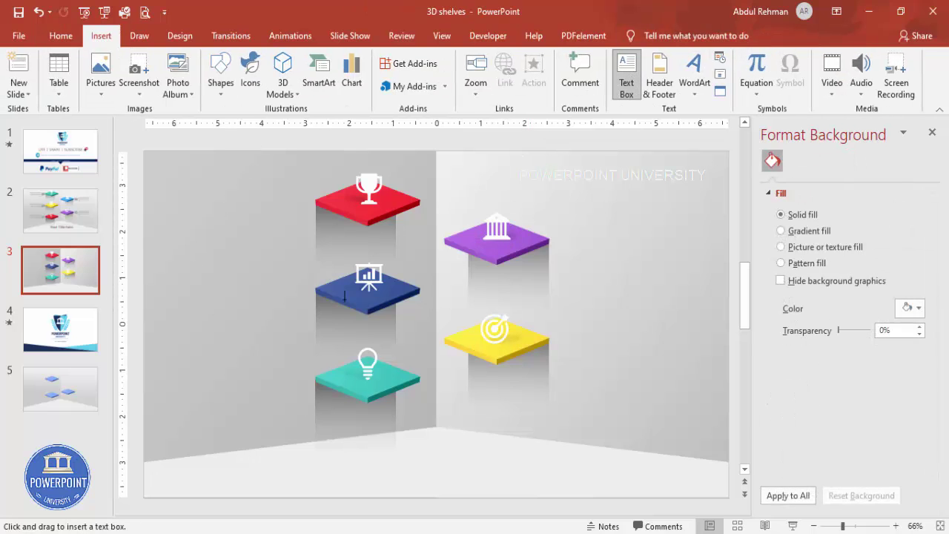
left_click_drag(268, 378, 307, 402)
type("01")
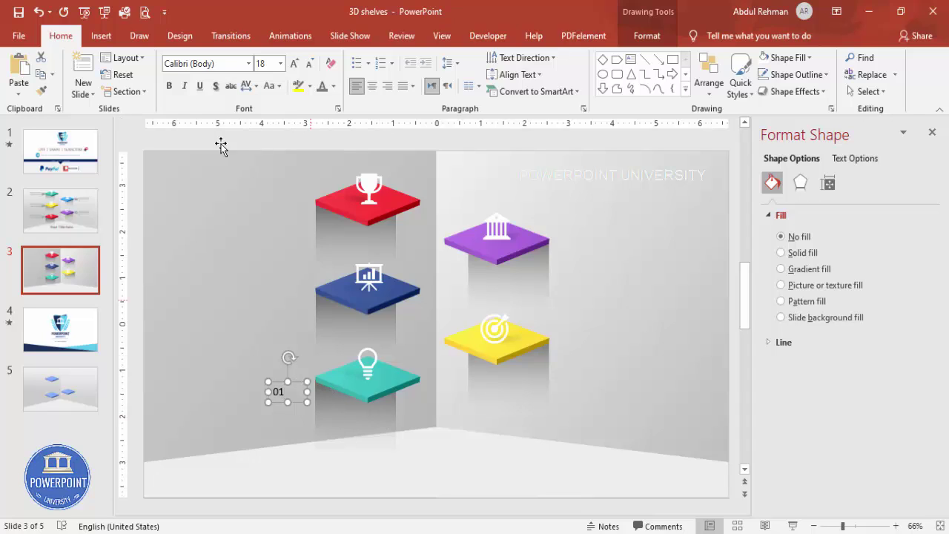
left_click(219, 64)
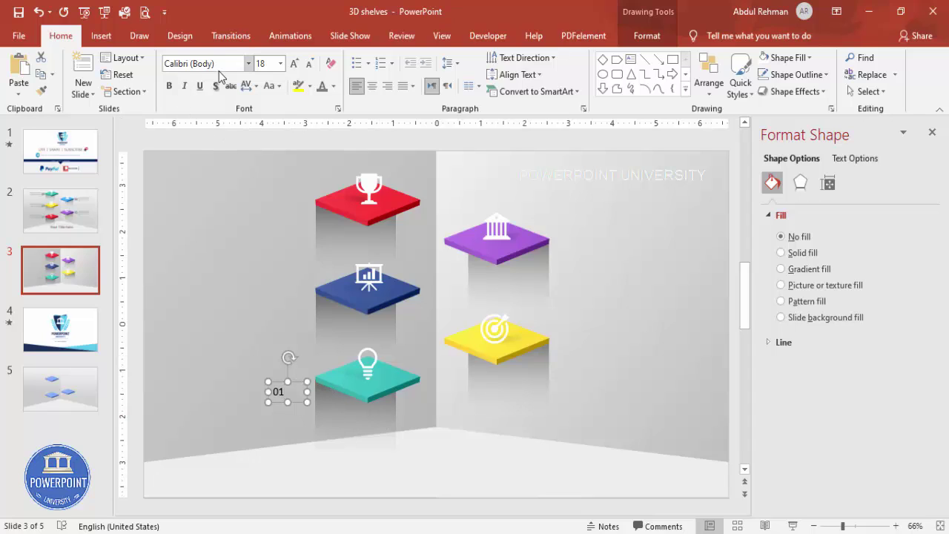
type("Open Sans")
key("Return")
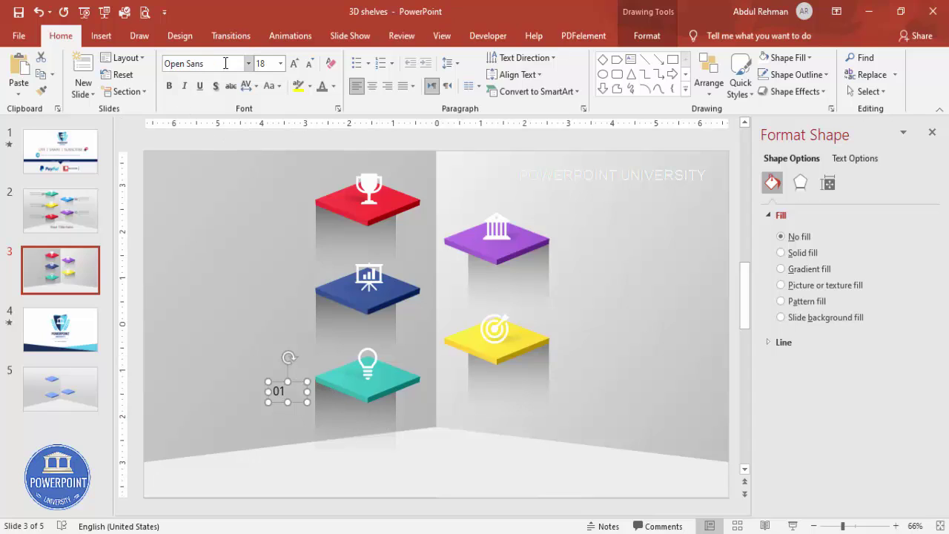
Step: Make the number bold, 40 pt and grey
left_click(169, 85)
left_click(294, 63)
left_click(295, 64)
left_click(333, 86)
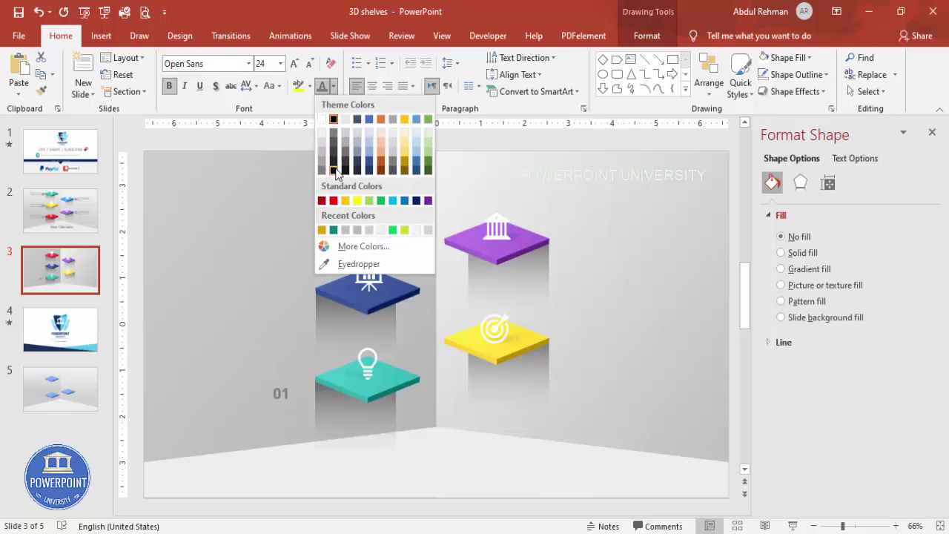
left_click(334, 154)
left_click(294, 63)
left_click(294, 63)
left_click(294, 63)
left_click(294, 63)
left_click(333, 86)
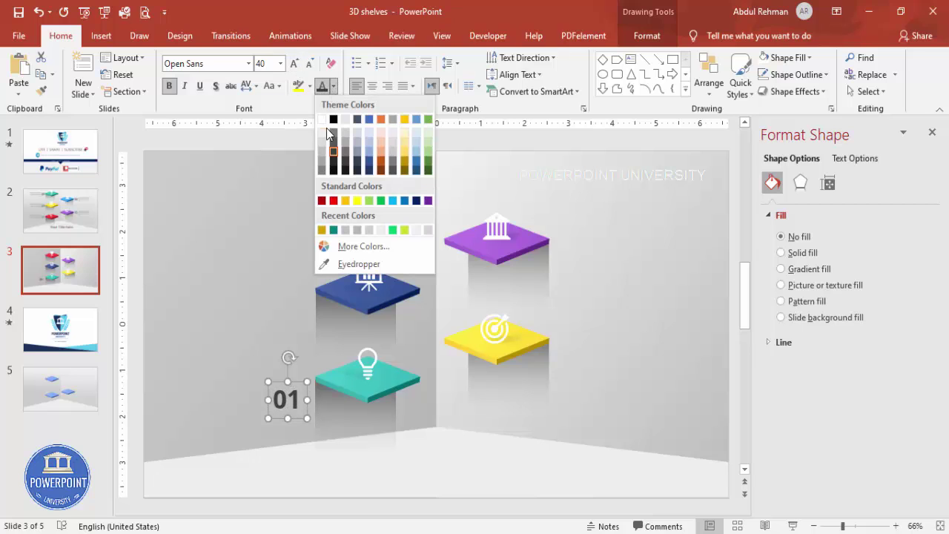
left_click(322, 172)
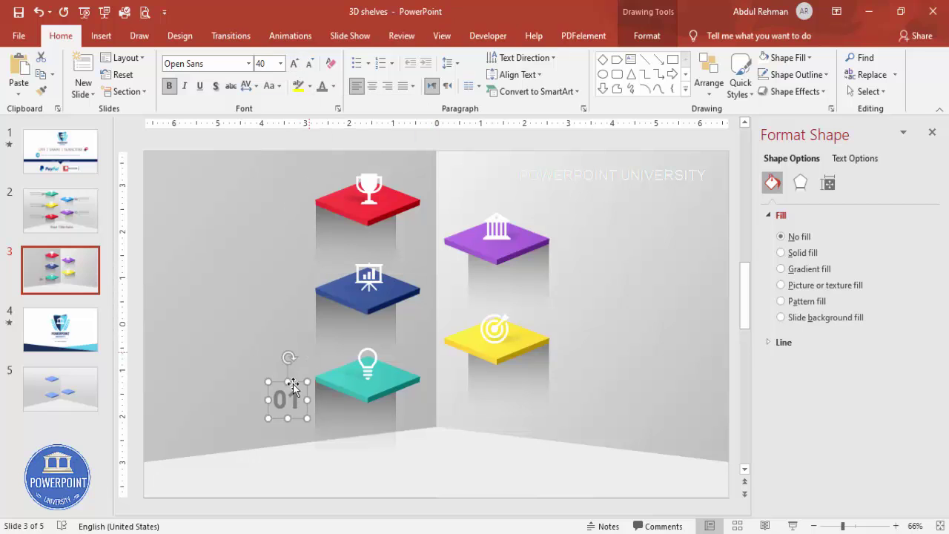
Step: Position the 01 label and place copies beside the yellow, blue, purple and red shelves
left_click_drag(303, 372, 576, 323)
left_click_drag(721, 310, 439, 214)
left_click_drag(568, 240, 306, 294)
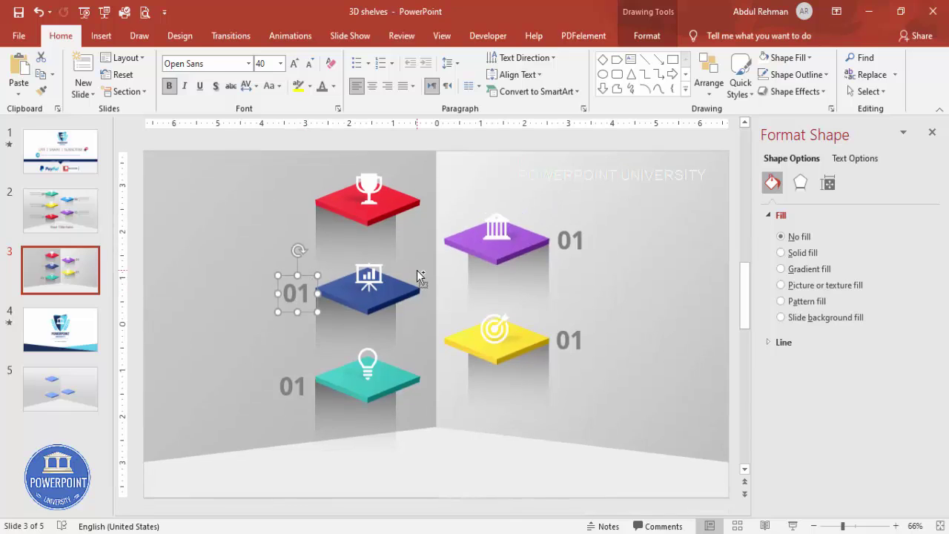
key("Tab")
left_click_drag(175, 327, 451, 184)
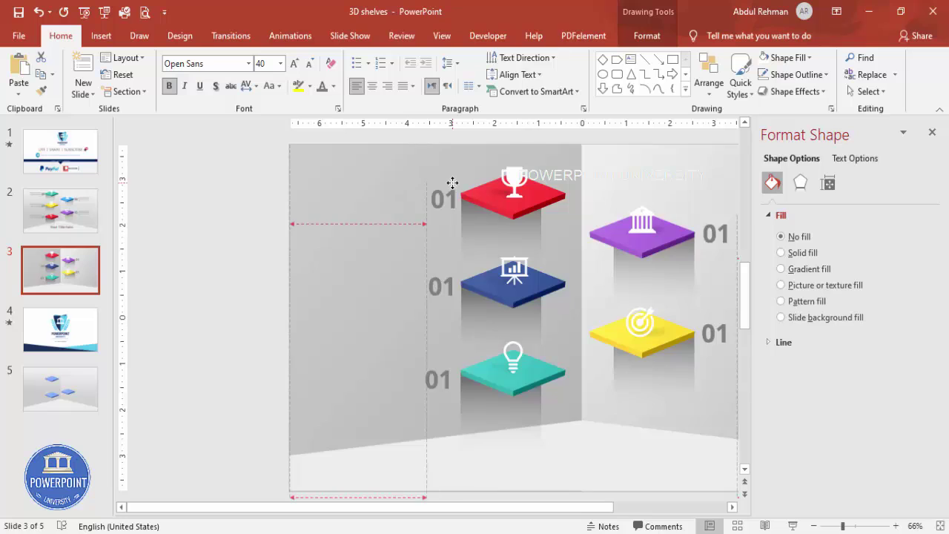
Step: Change the copied labels to 02 on yellow, 03 on blue, 04 on purple and 05 on red
left_click(579, 339)
key("BackSpace")
type("2")
left_click(299, 286)
type("3")
left_click(579, 238)
key("BackSpace")
type("4")
left_click(302, 198)
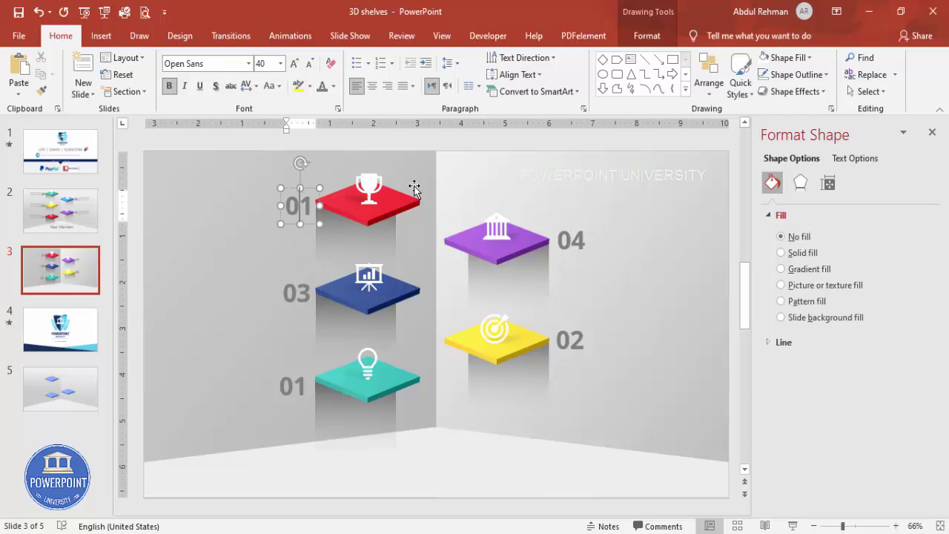
key("BackSpace")
type("5")
left_click(184, 186)
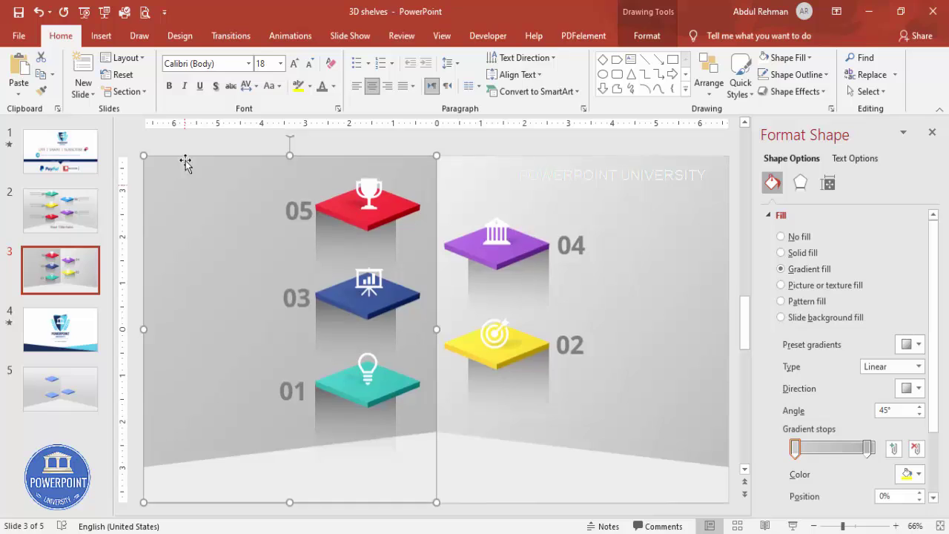
left_click(190, 148)
left_click(101, 35)
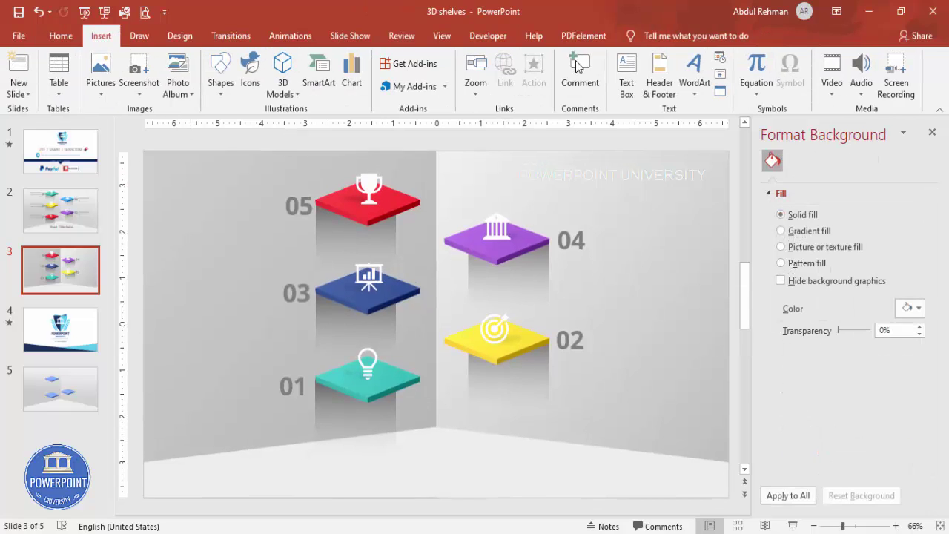
Step: Add a text box beside 01 with =lorem(1) placeholder text, trimmed to its first half
left_click(627, 78)
left_click_drag(164, 387, 281, 404)
type("=lorem(1)")
key("Return")
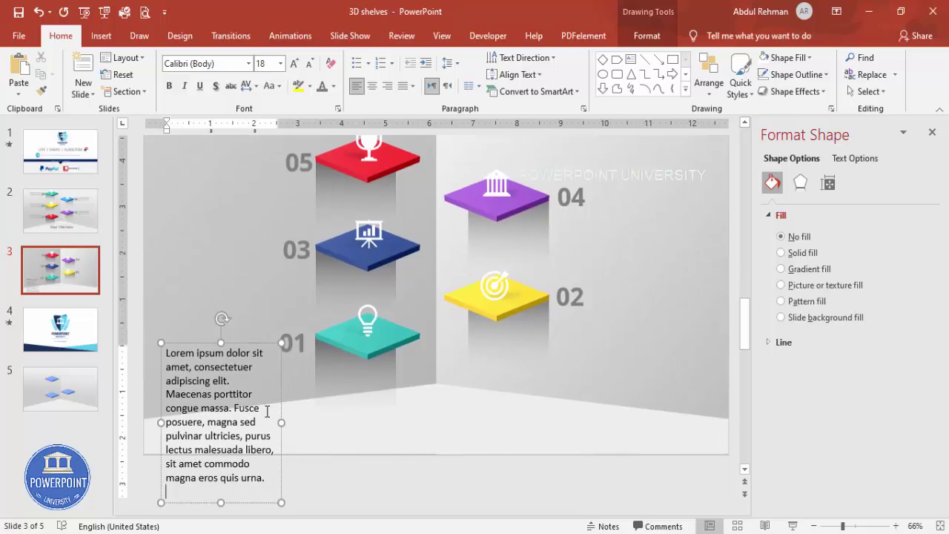
left_click_drag(234, 407, 298, 516)
key("BackSpace")
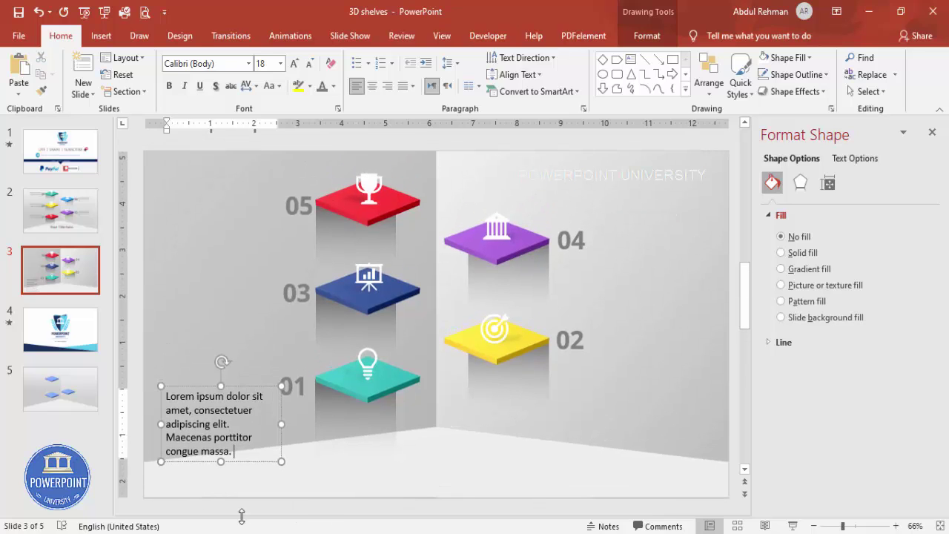
Step: Right-align the description and set it to Open Sans at 11 pt
left_click(248, 387)
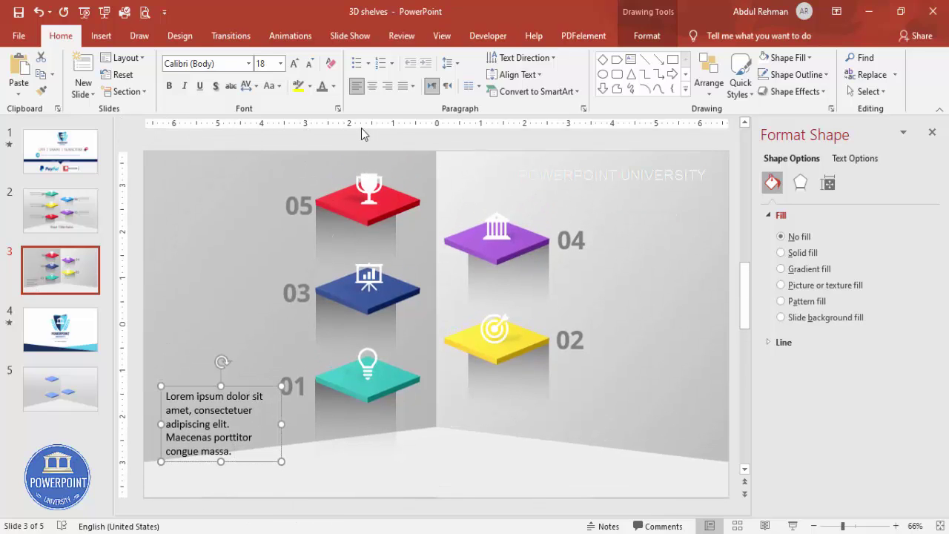
left_click(387, 86)
left_click(310, 63)
left_click(310, 64)
left_click(310, 64)
left_click(235, 65)
type("Open Sans")
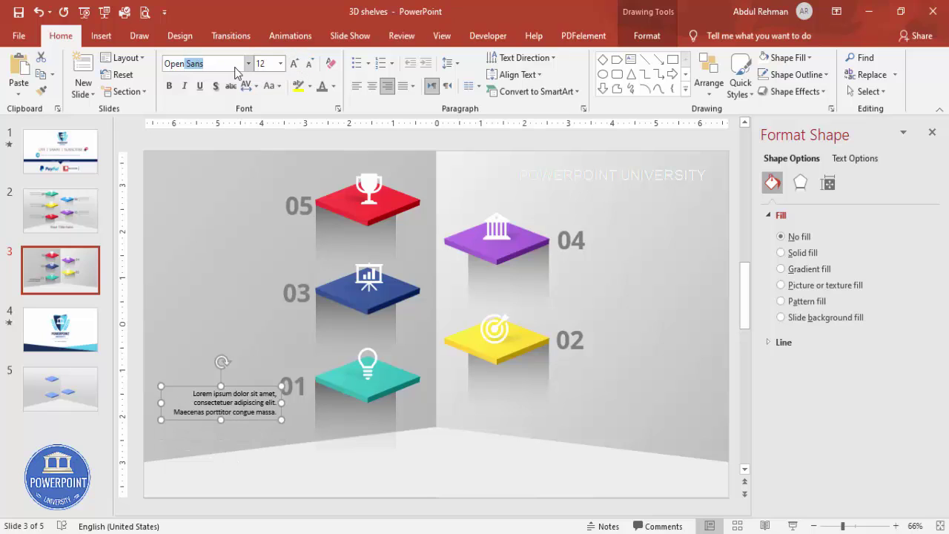
key("Return")
left_click(310, 66)
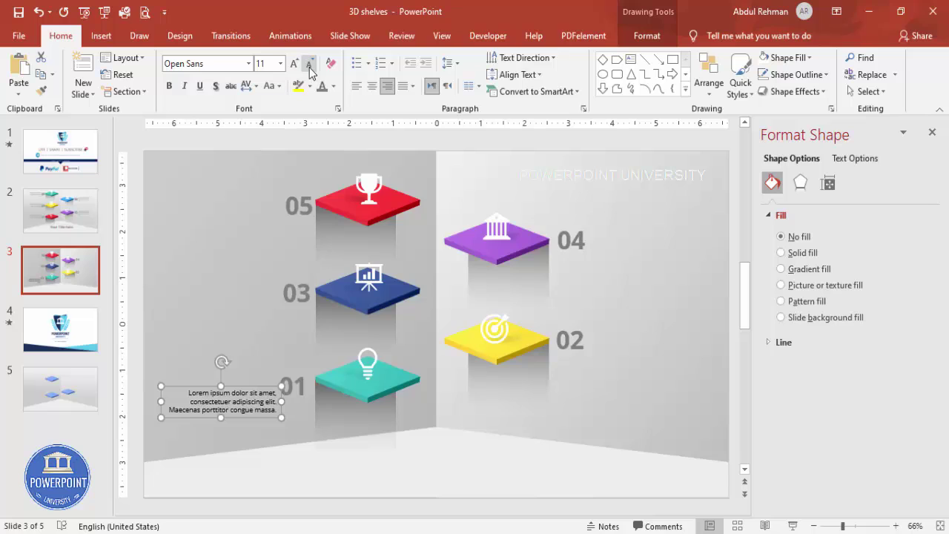
Step: Duplicate the Lorem ipsum description beside 01 and place a left-aligned copy beside shelf 04, then close the pane
left_click_drag(266, 387, 670, 260)
key("ctrl+d")
scroll(508, 195, "down", 2)
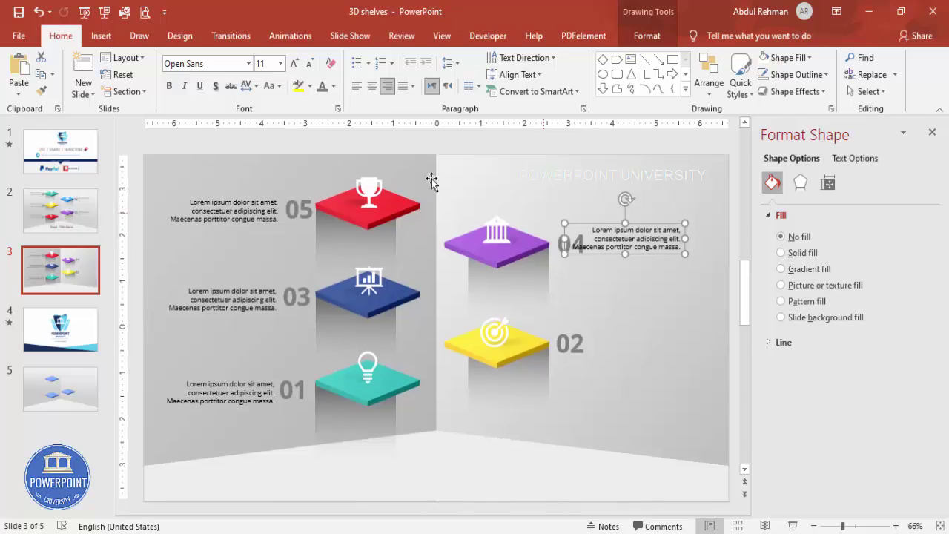
left_click(358, 86)
left_click_drag(653, 221, 215, 321)
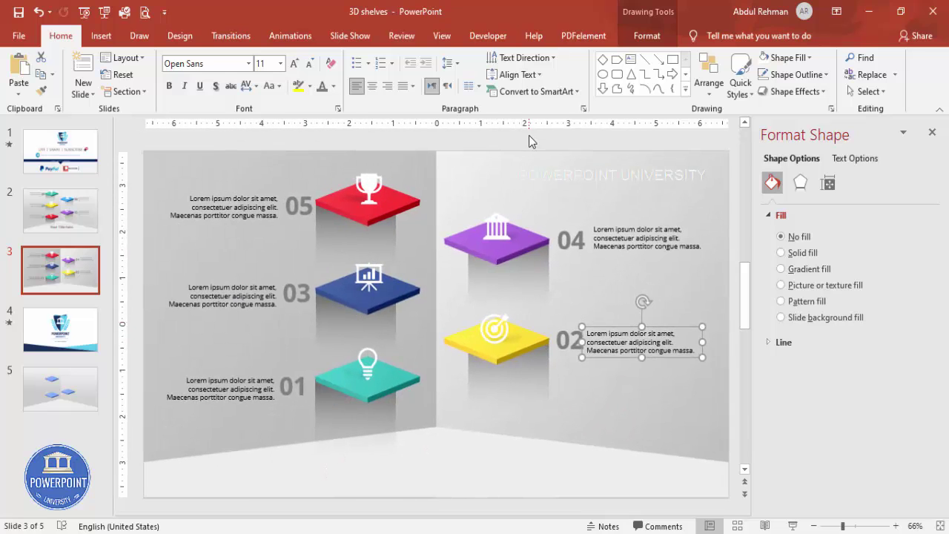
left_click(483, 383)
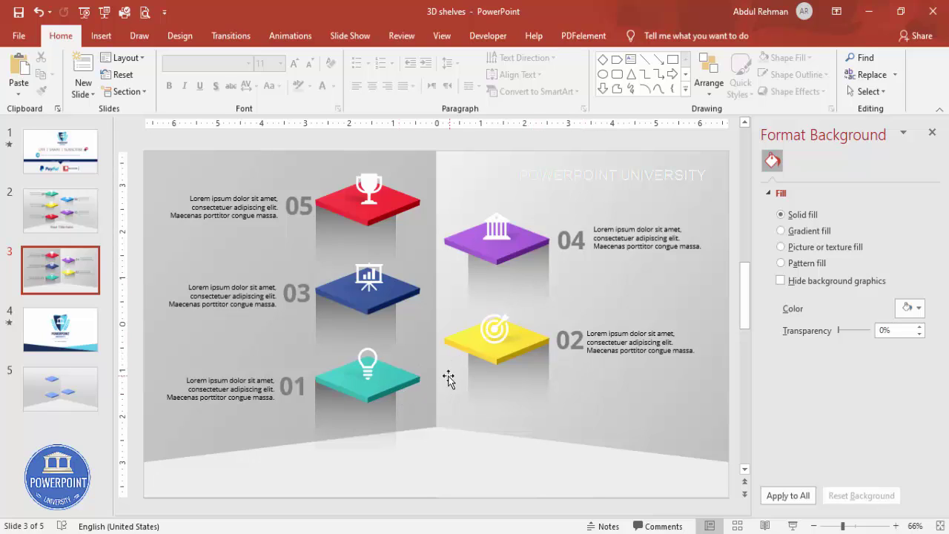
key("ctrl+z")
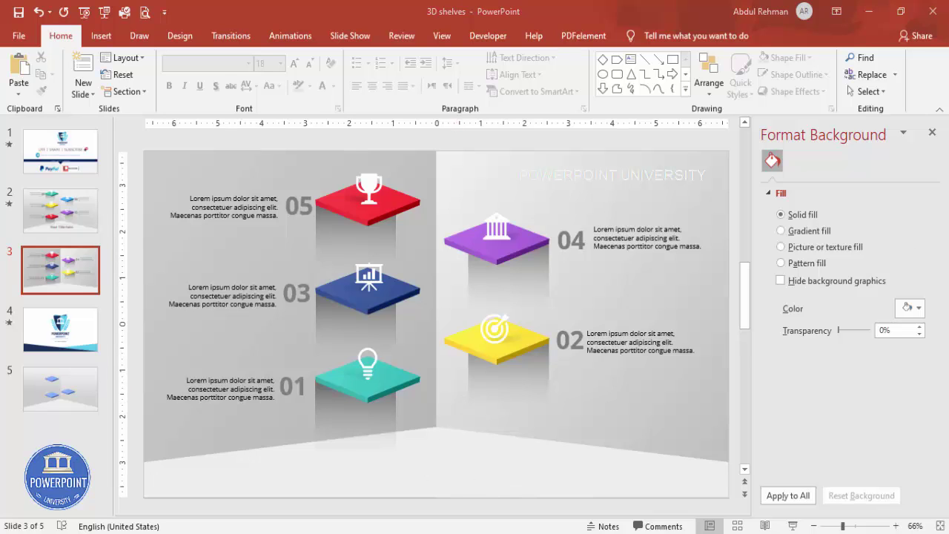
left_click(932, 131)
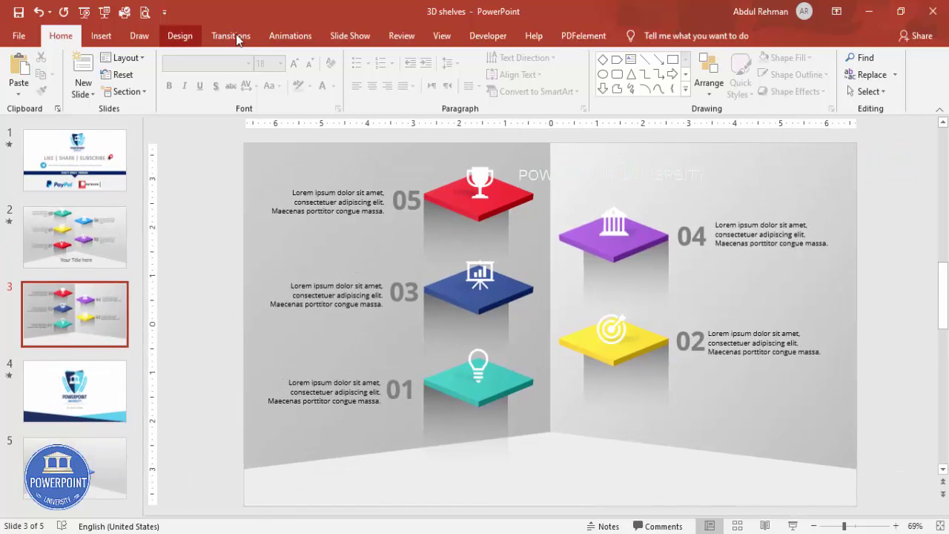
Step: Show the Animation Pane and give the teal 01 shelf a Strips entrance effect
left_click(290, 35)
left_click(655, 57)
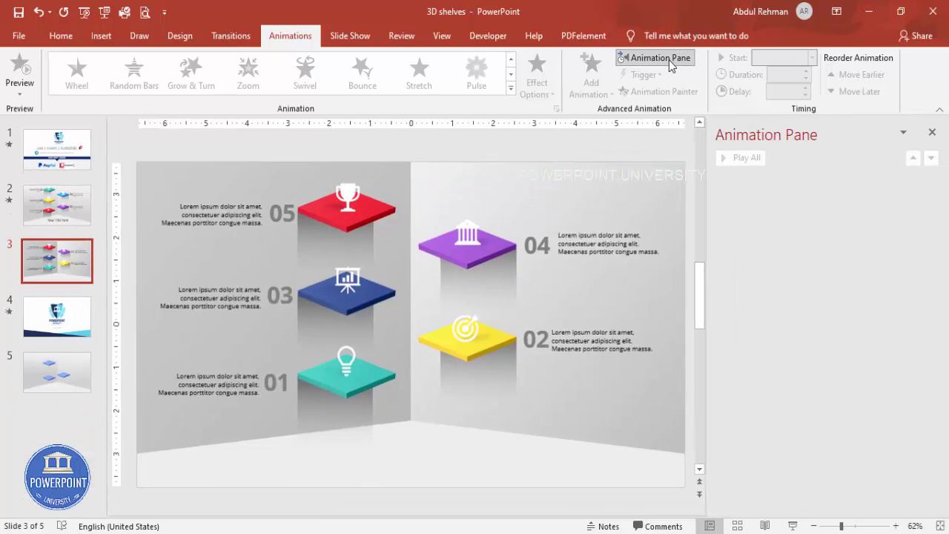
left_click(383, 377)
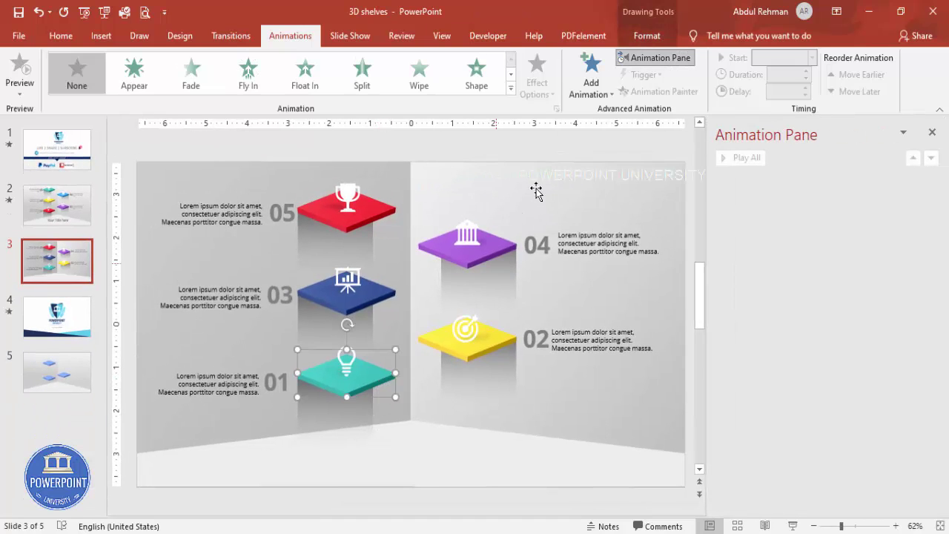
left_click(582, 94)
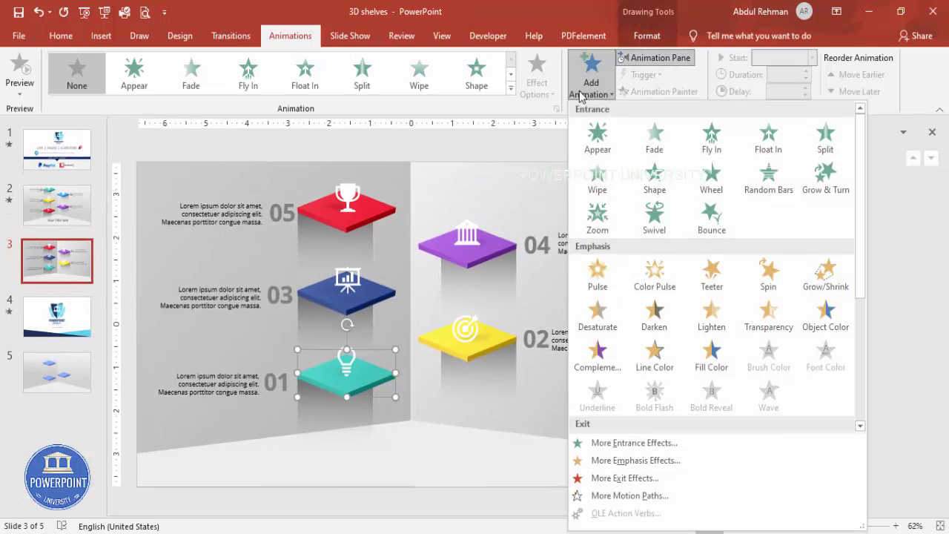
left_click(634, 443)
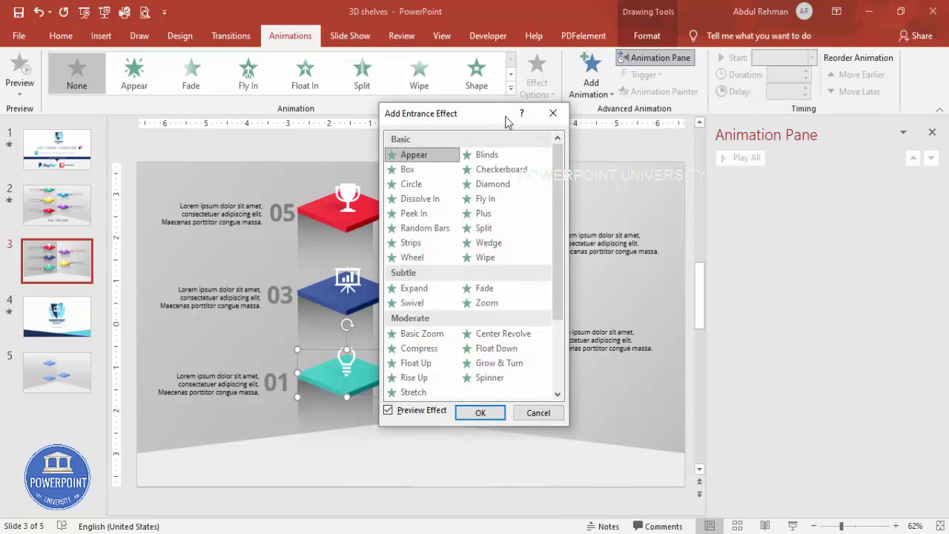
left_click_drag(488, 120, 627, 119)
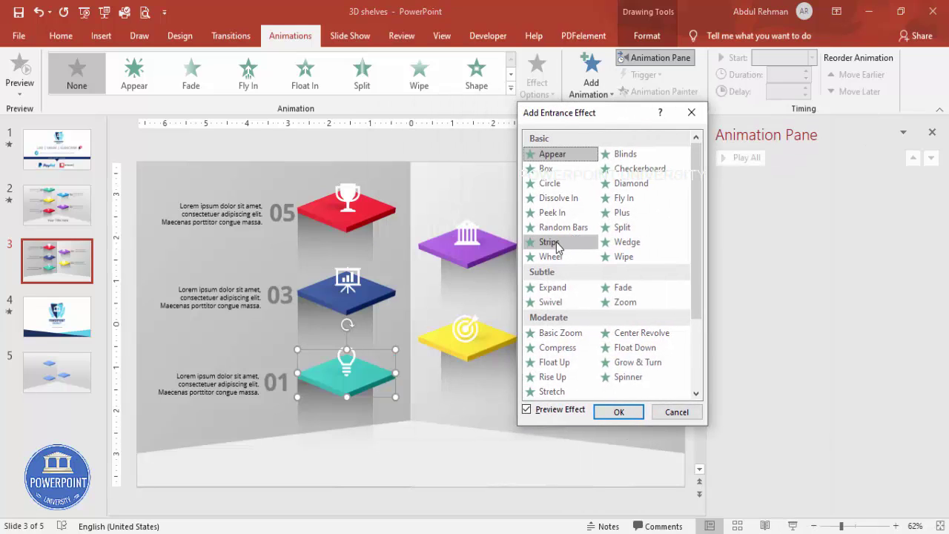
left_click(556, 245)
left_click(618, 412)
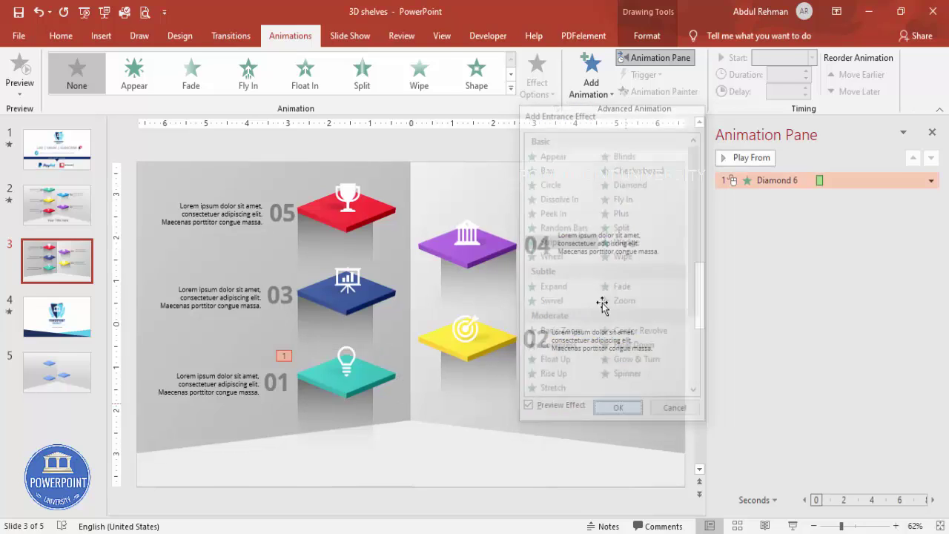
Step: Set the Strips effect direction to Right Down
left_click(537, 84)
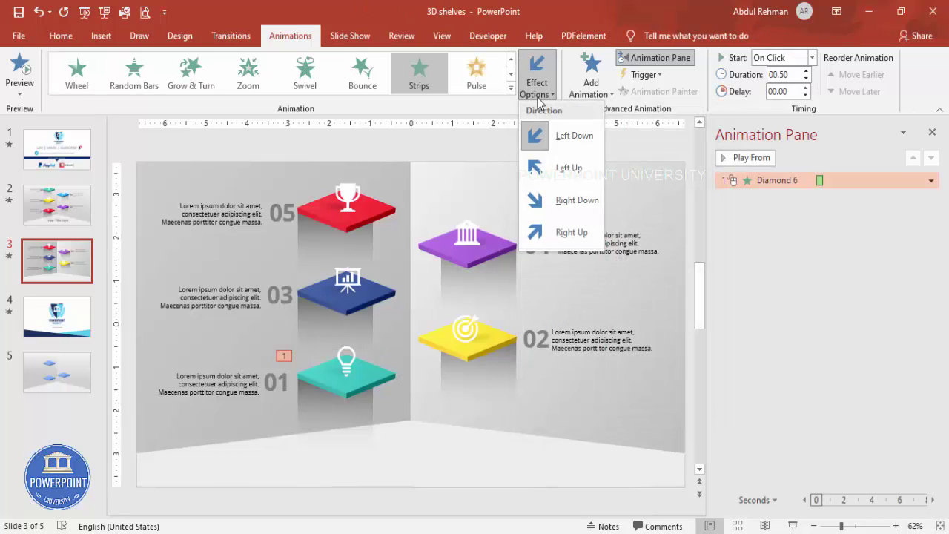
left_click(576, 204)
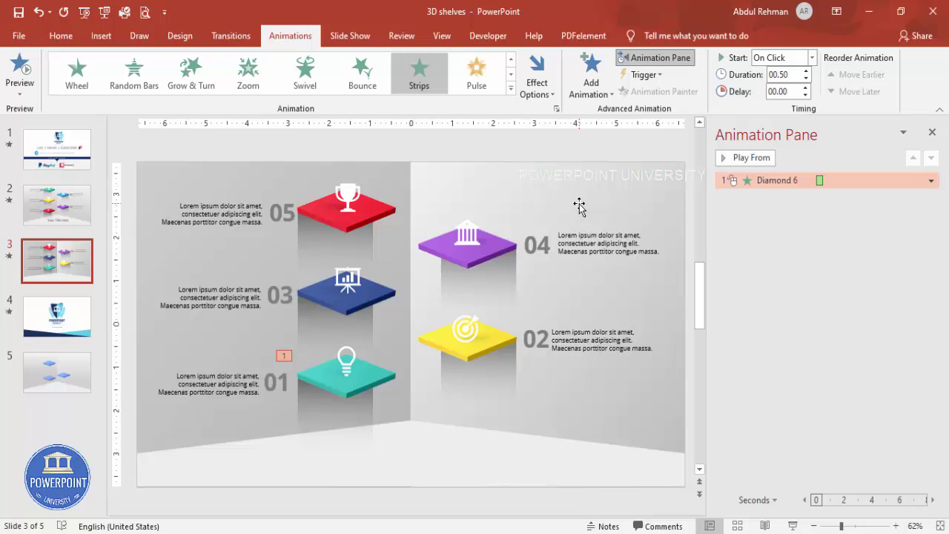
left_click(331, 412)
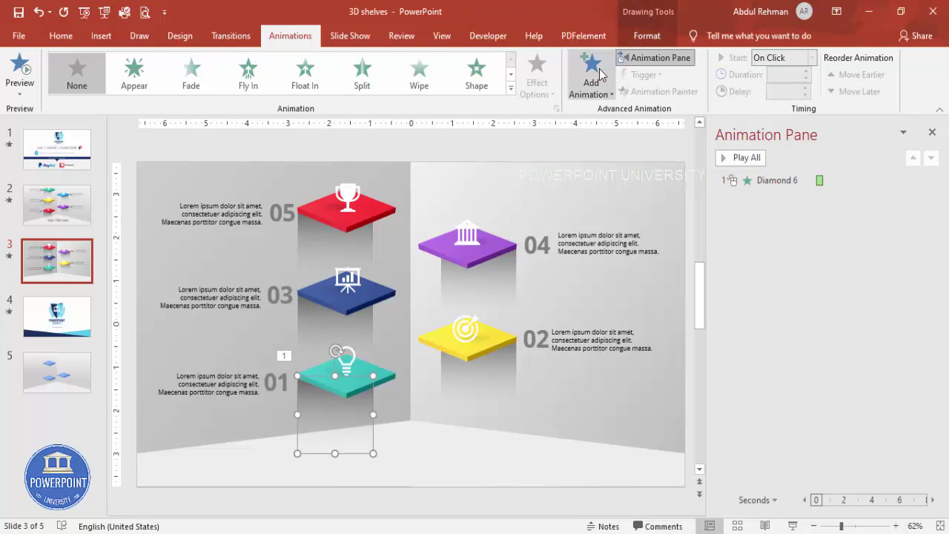
Step: Give the pillar a Wipe From Top entrance that starts After Previous
left_click(419, 80)
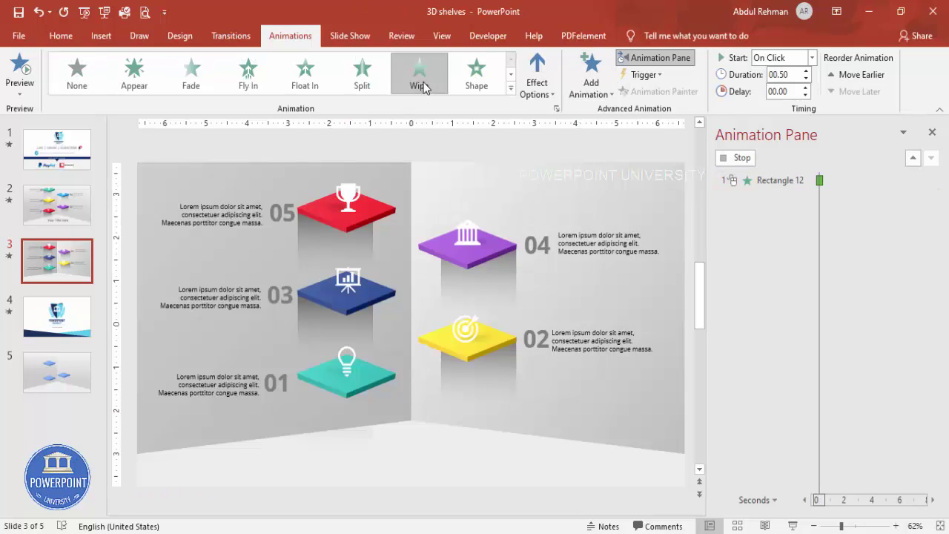
left_click(545, 91)
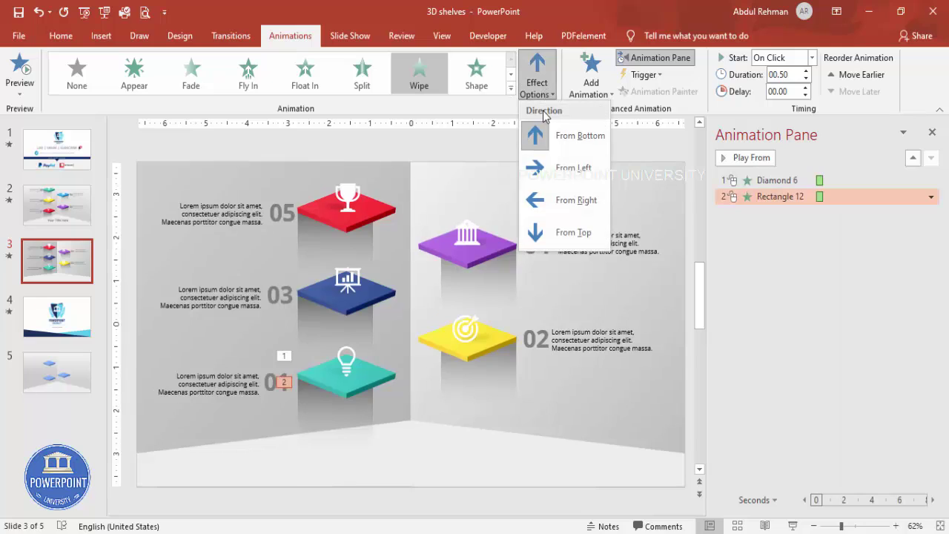
left_click(564, 229)
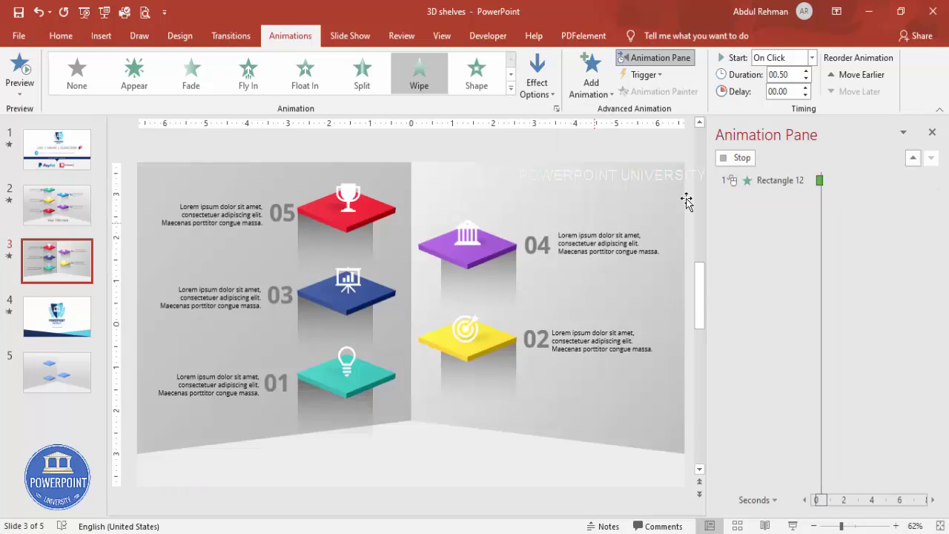
left_click(812, 57)
left_click(780, 102)
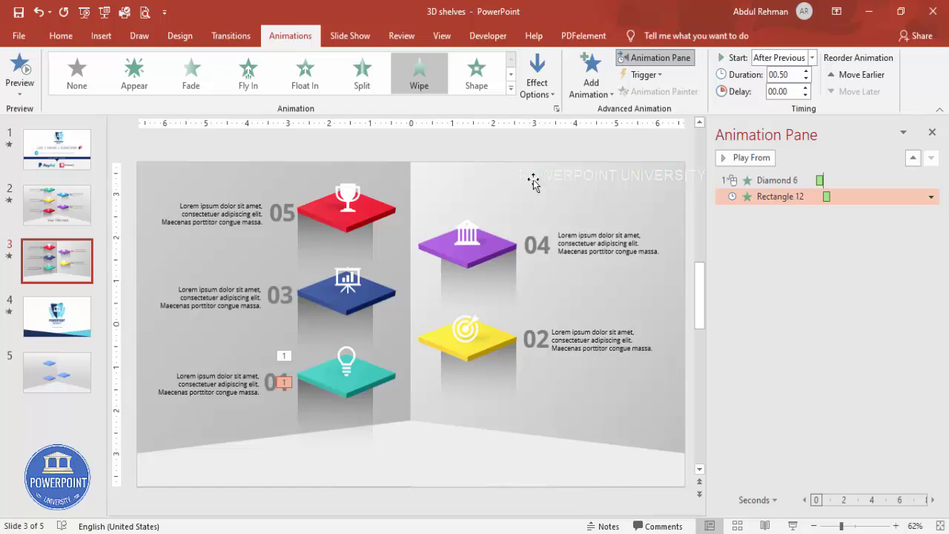
left_click(353, 363)
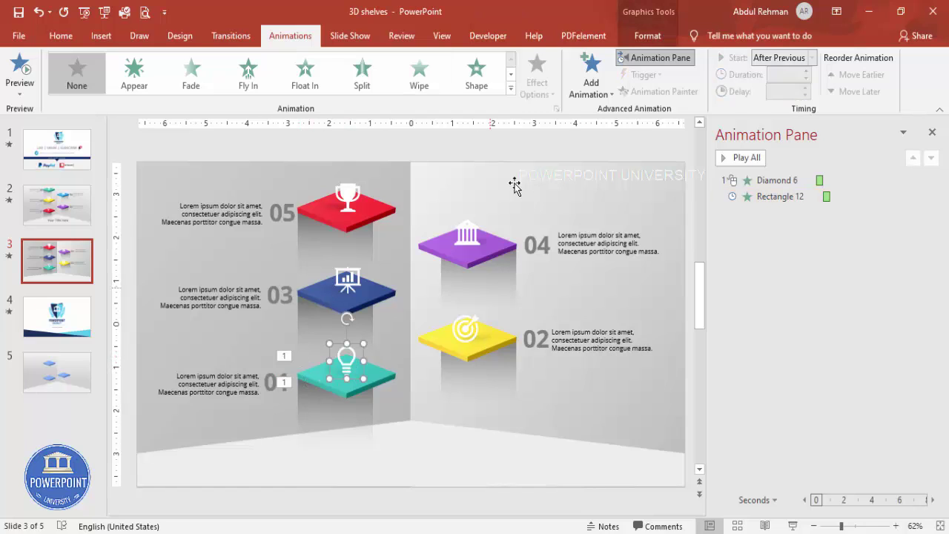
Step: Add a Basic Zoom entrance to the lightbulb icon, starting With Previous
left_click(589, 87)
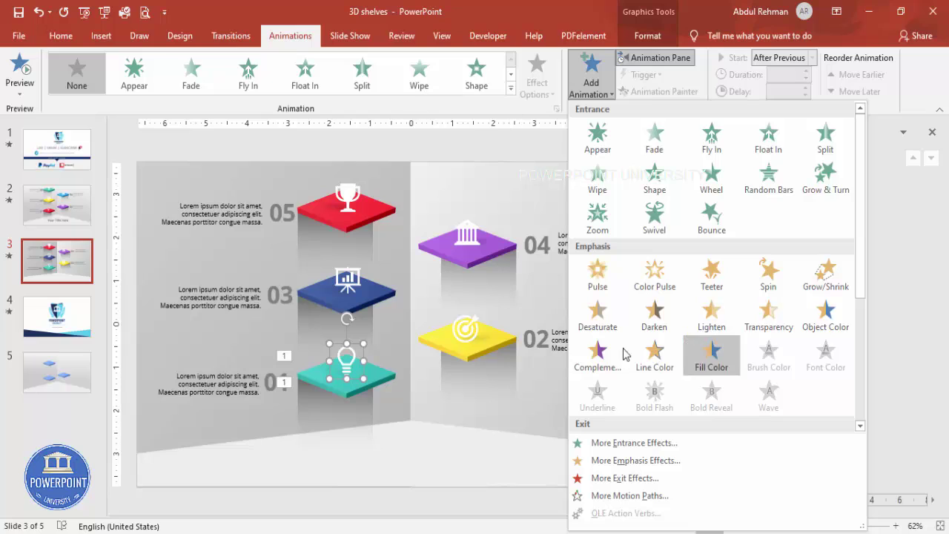
left_click(632, 442)
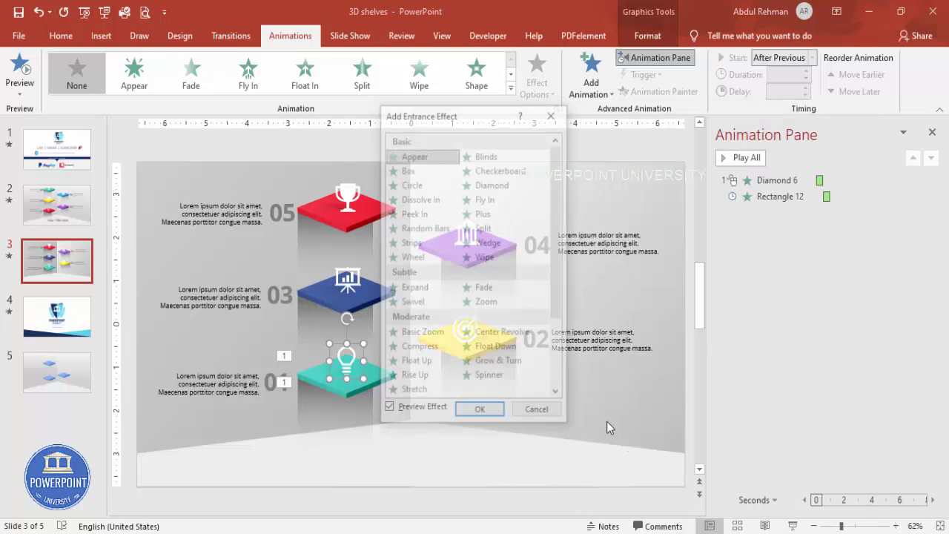
left_click(433, 335)
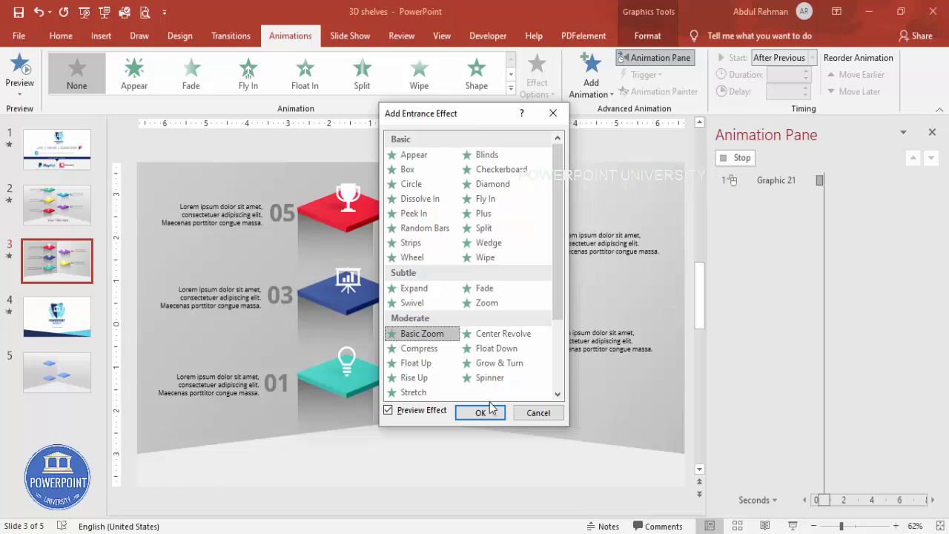
left_click(482, 412)
left_click(810, 58)
left_click(775, 83)
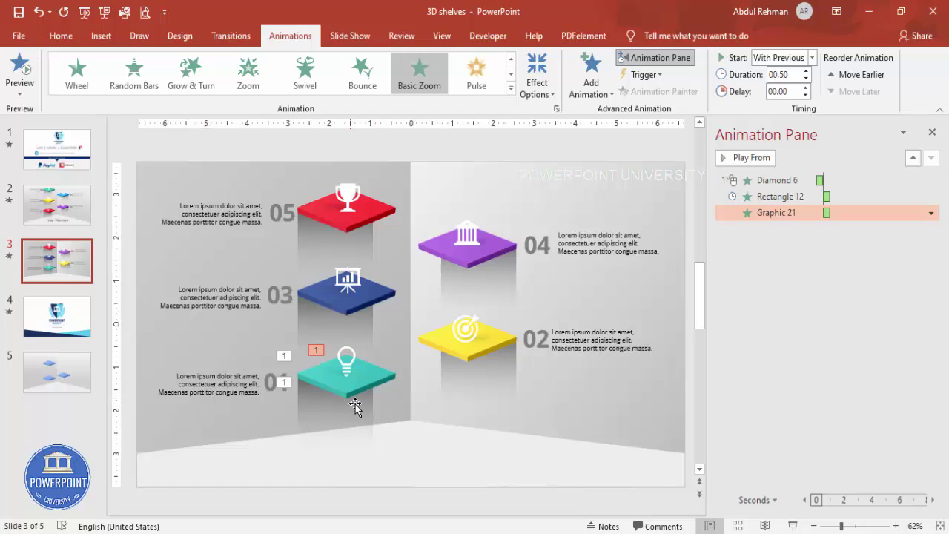
Step: Group the 01 number box with its Lorem ipsum description text box
left_click(244, 370)
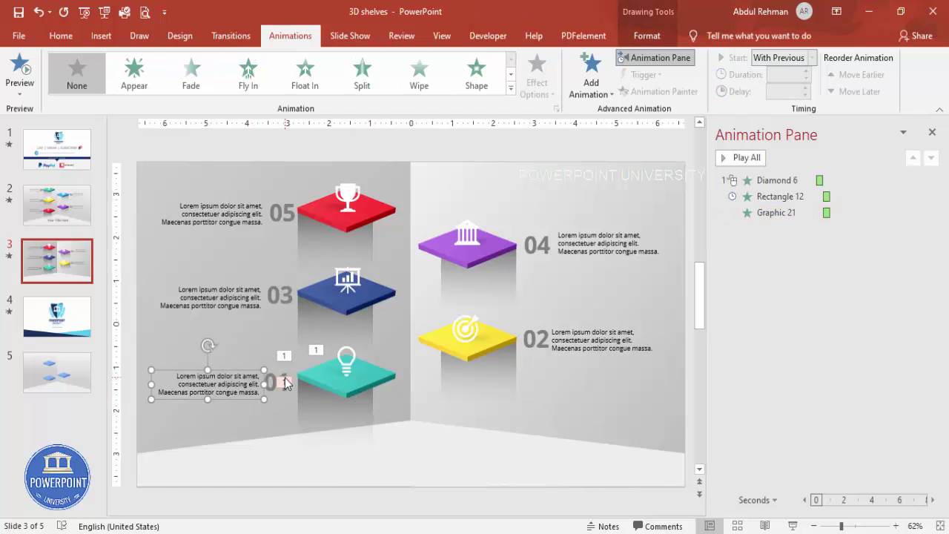
left_click(279, 375)
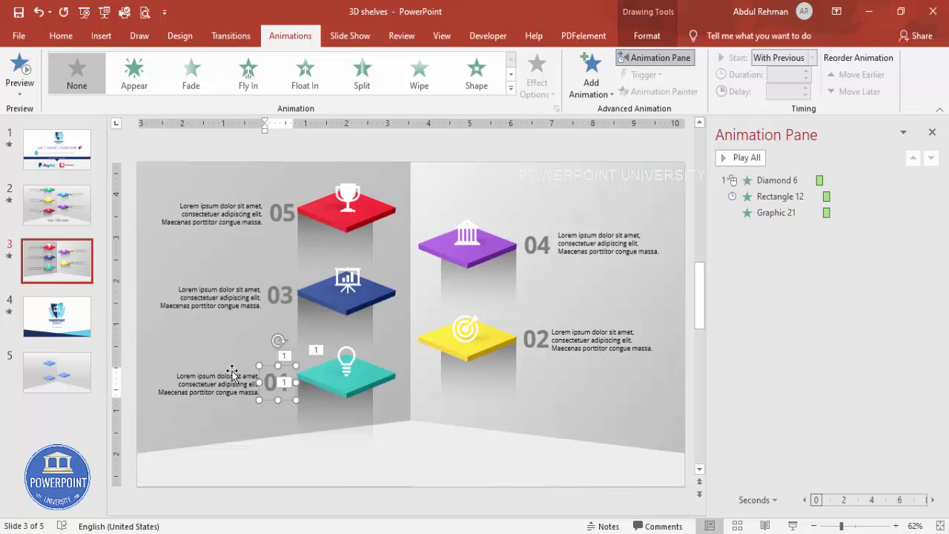
left_click(232, 373, "shift")
key("ctrl+g")
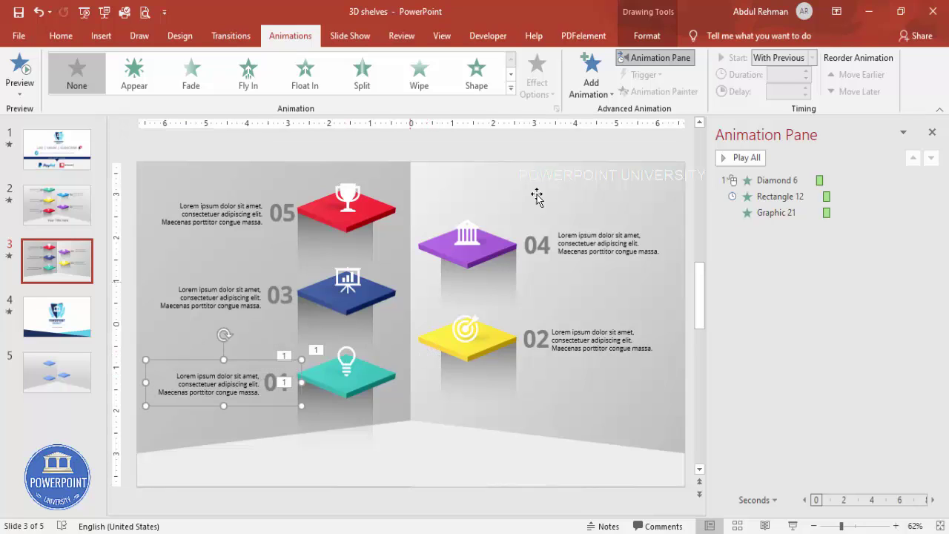